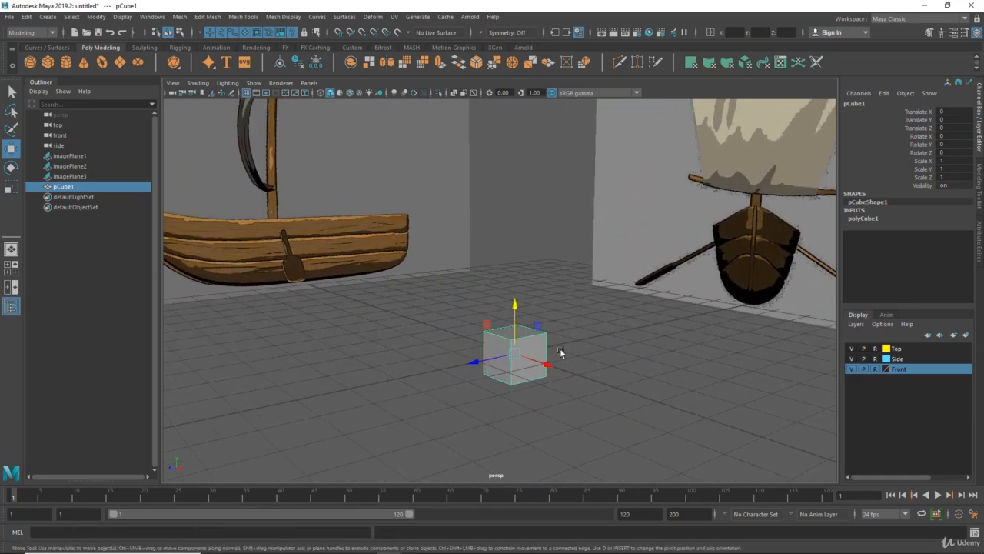
- Set the cube's width subdivisions to 2 and its height subdivisions to 3
left_click(883, 219)
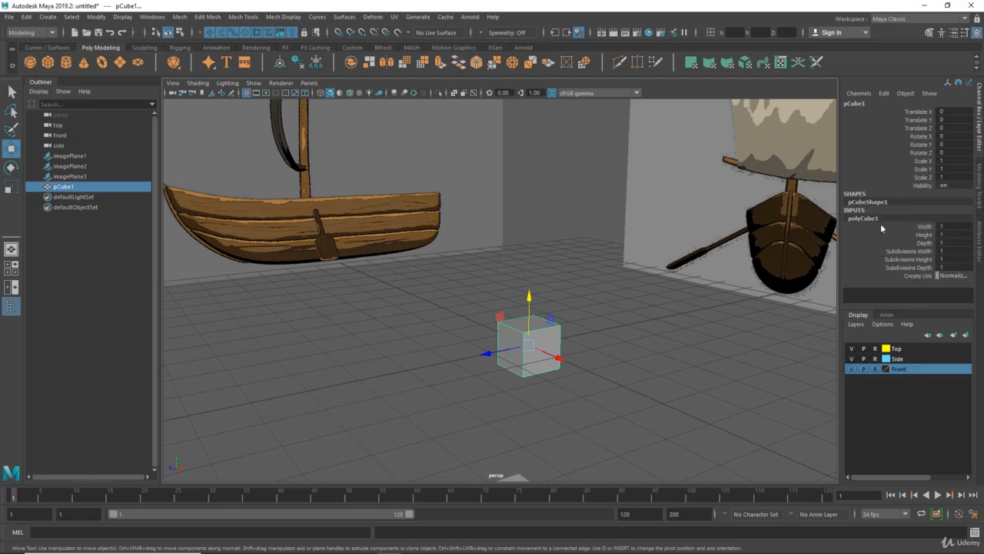
left_click(915, 252)
middle_click_drag(646, 306, 681, 304, "ctrl")
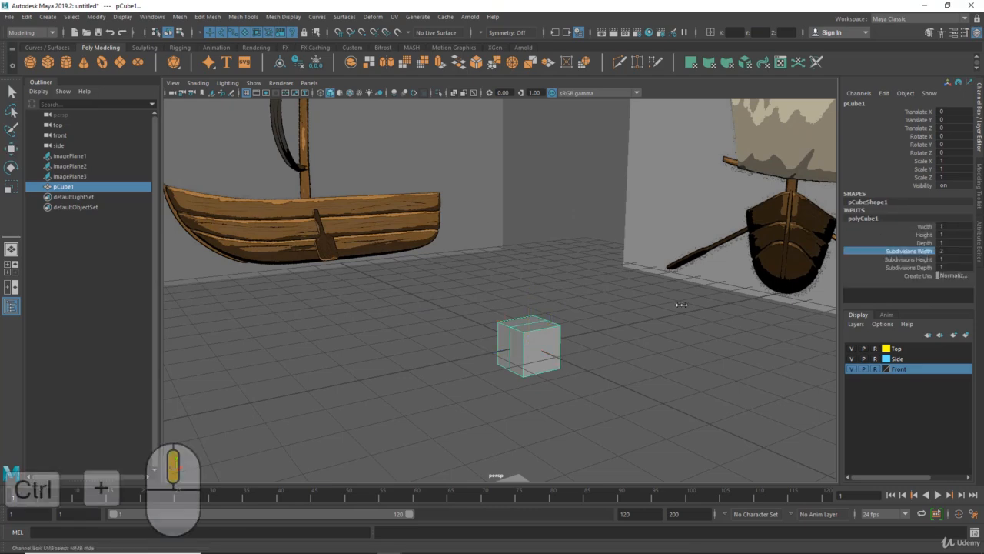
left_click_drag(550, 326, 573, 335, "alt")
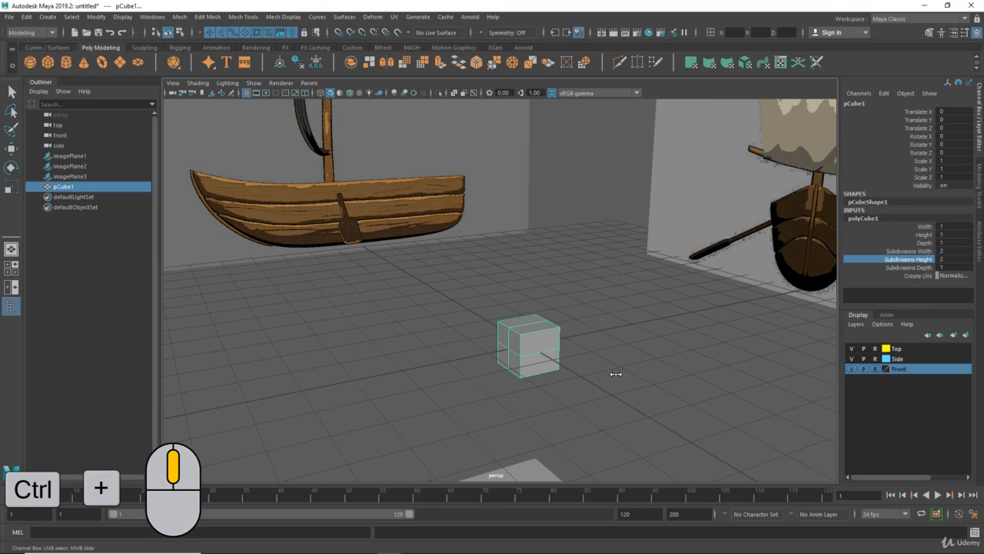
left_click_drag(559, 338, 608, 345, "alt")
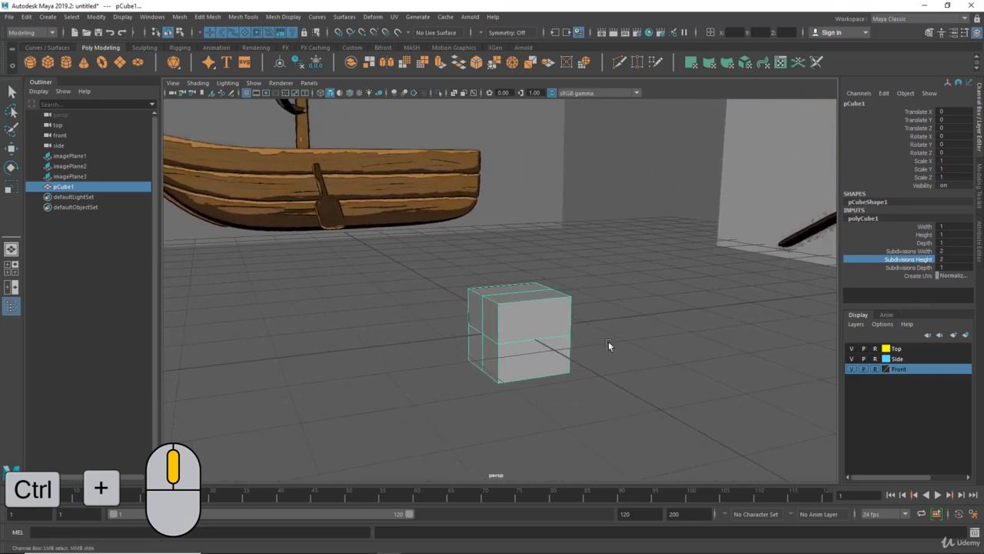
middle_click_drag(629, 346, 633, 345, "ctrl")
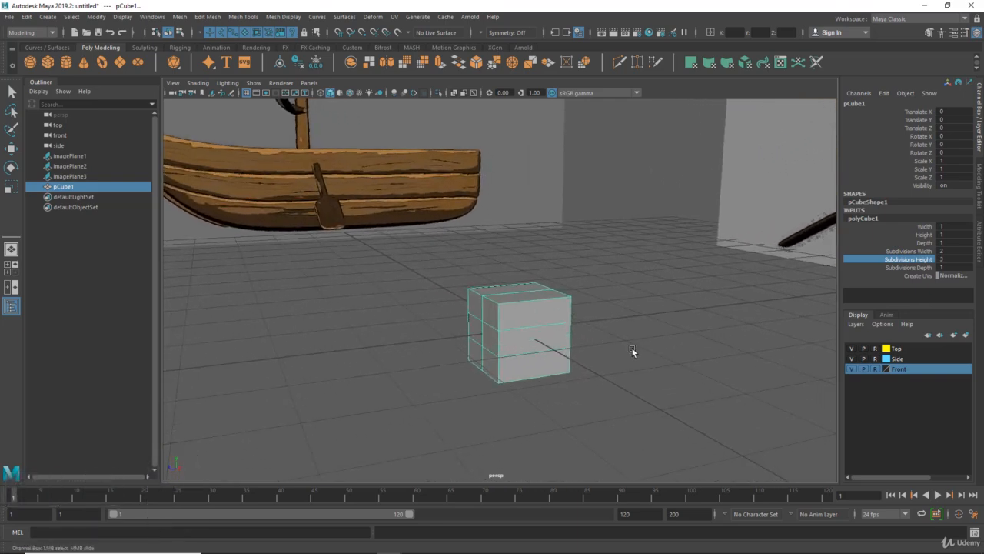
- Delete the faces on one side of the cube's vertical centre line and return the remaining half to object selection
left_click_drag(636, 351, 529, 297, "alt")
right_click_drag(529, 297, 550, 295, "alt")
left_click_drag(551, 296, 532, 318, "alt")
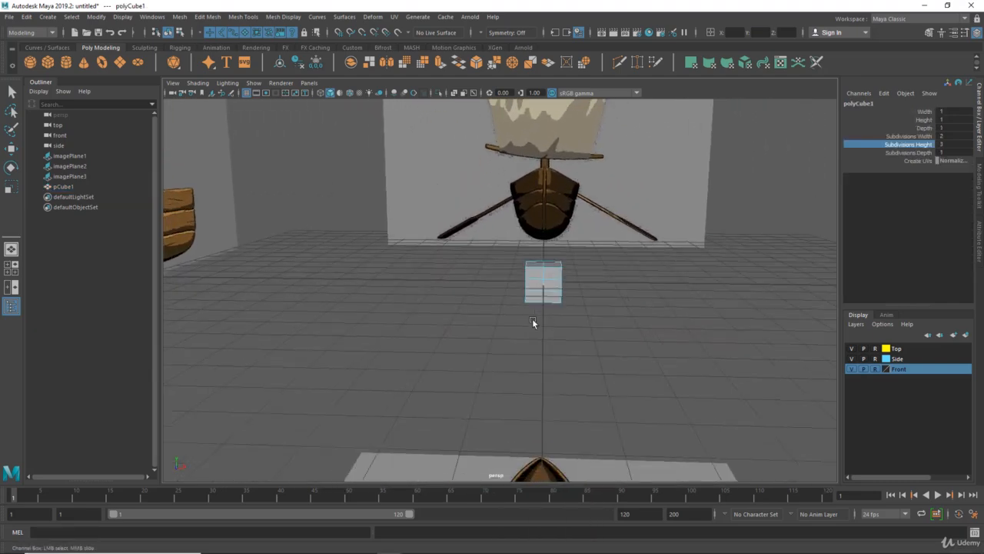
middle_click_drag(532, 318, 518, 365, "alt")
right_click_drag(518, 365, 564, 368, "alt")
left_click_drag(563, 373, 554, 354, "alt")
key("w")
left_click_drag(500, 294, 504, 346)
right_click_drag(504, 346, 606, 365, "alt")
left_click(606, 365)
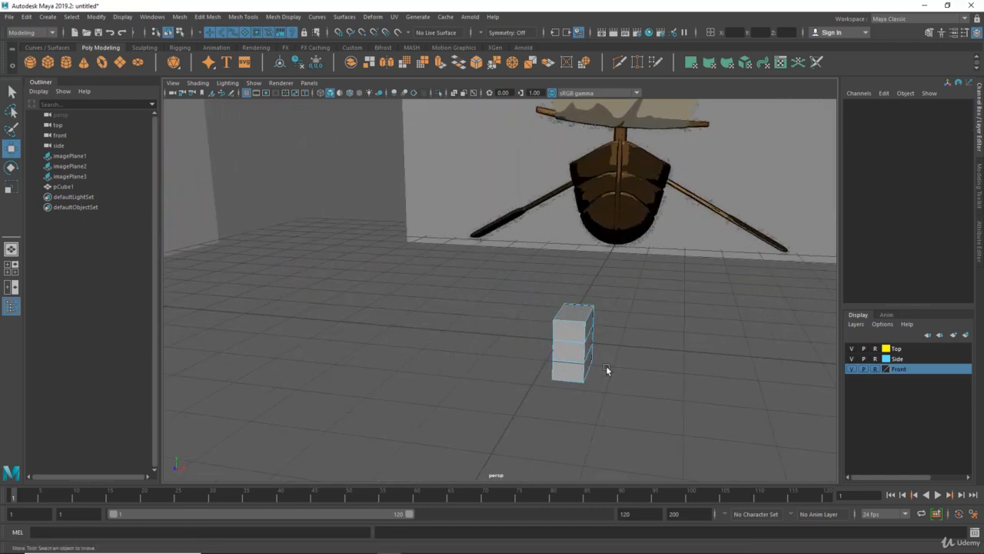
left_click_drag(606, 365, 566, 359, "alt")
right_click_drag(567, 359, 595, 351)
- Stretch the half cube along the boat's length to a Z scale of about 4.05
left_click_drag(579, 361, 482, 326, "alt")
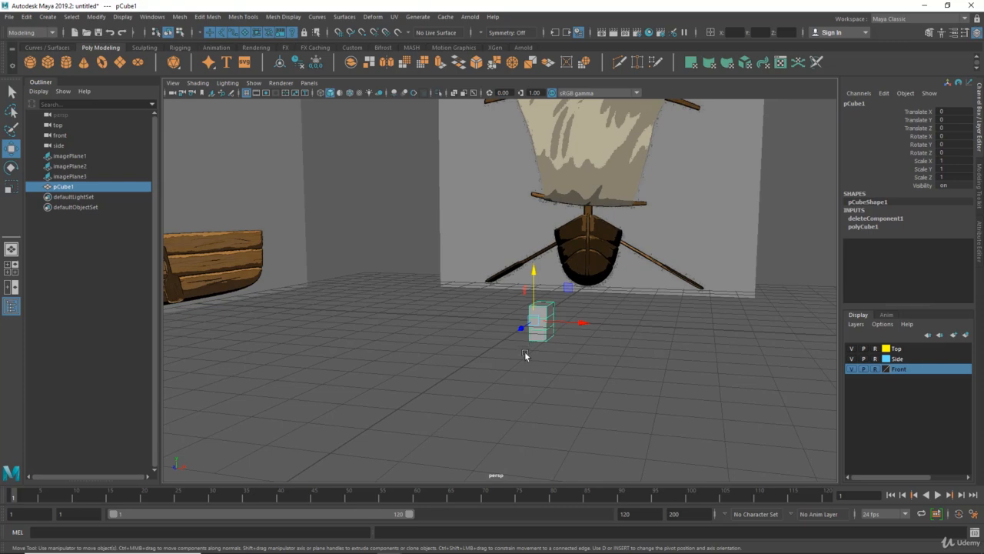
left_click_drag(525, 355, 342, 327, "alt")
key("e")
key("r")
right_click_drag(469, 357, 481, 332, "alt")
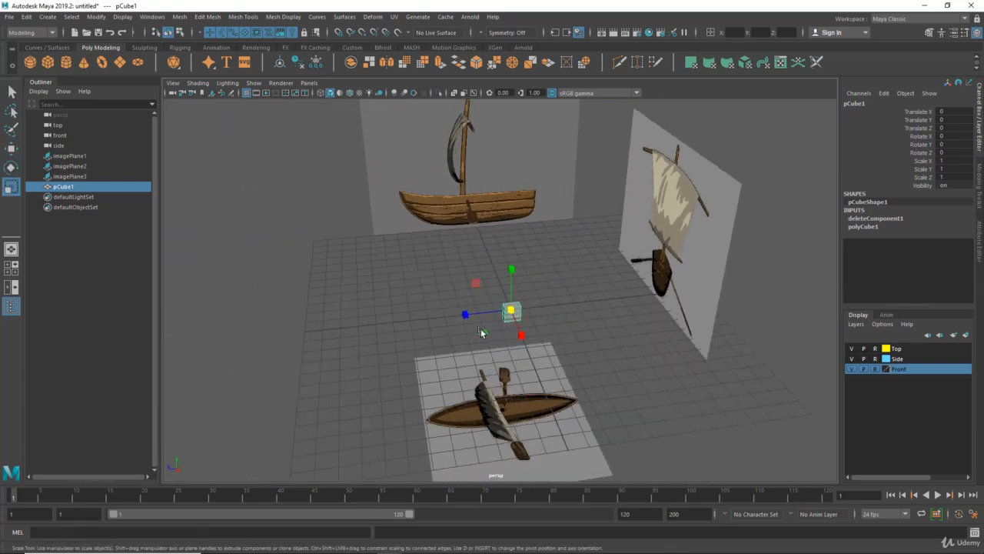
left_click_drag(466, 315, 329, 329)
left_click_drag(569, 349, 530, 306, "alt")
right_click_drag(530, 306, 501, 318, "alt")
left_click_drag(538, 320, 505, 316, "alt")
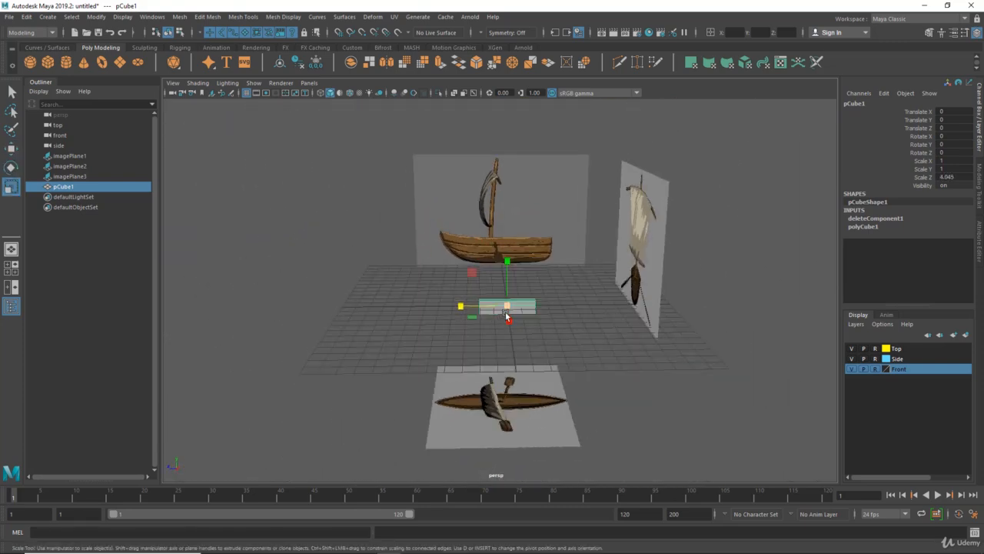
- In the side view, raise the box to about 0.53 in Y so its base rests on the boat's keel line
key("space")
key("space")
mouse_move(606, 412)
right_mouse_down("alt")
mouse_move(580, 385)
mouse_move(615, 417)
right_mouse_up("alt")
middle_click_drag(576, 431, 564, 379, "alt")
left_click_drag(507, 343, 509, 313)
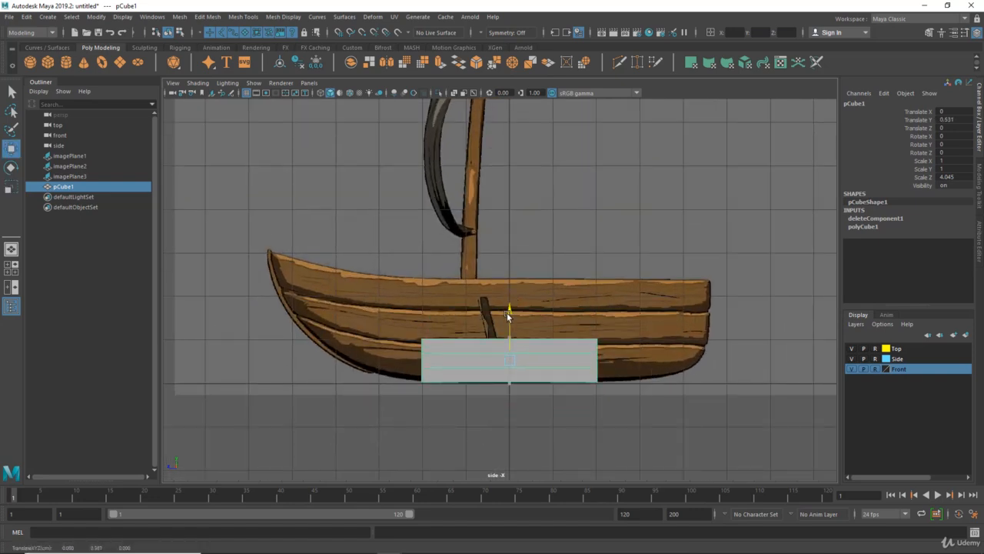
middle_click_drag(508, 314, 531, 306, "alt")
- Lengthen the box to a Z scale of about 8.8 to span the hull, and display it in wireframe
key("e")
left_click_drag(488, 351, 431, 349)
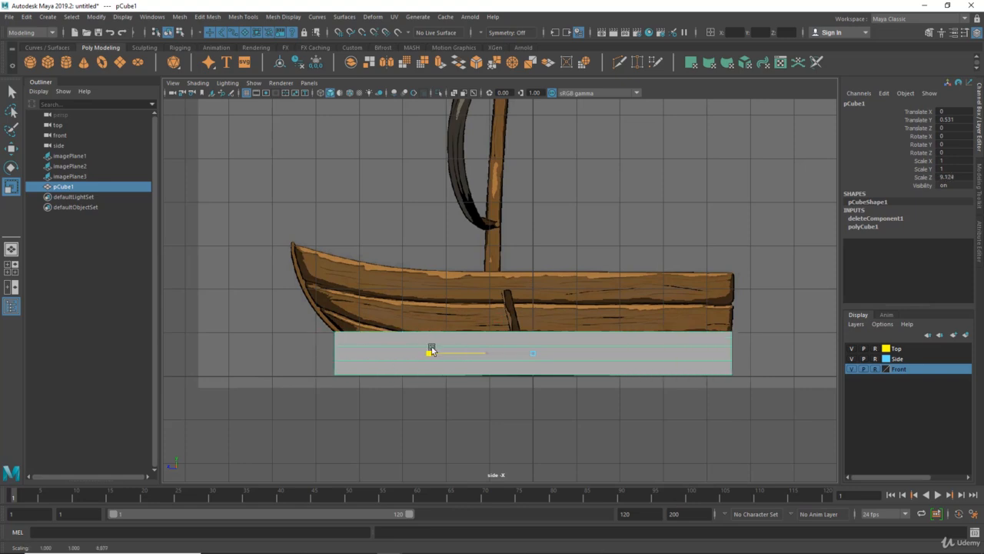
right_click_drag(428, 352, 494, 363, "alt")
key("4")
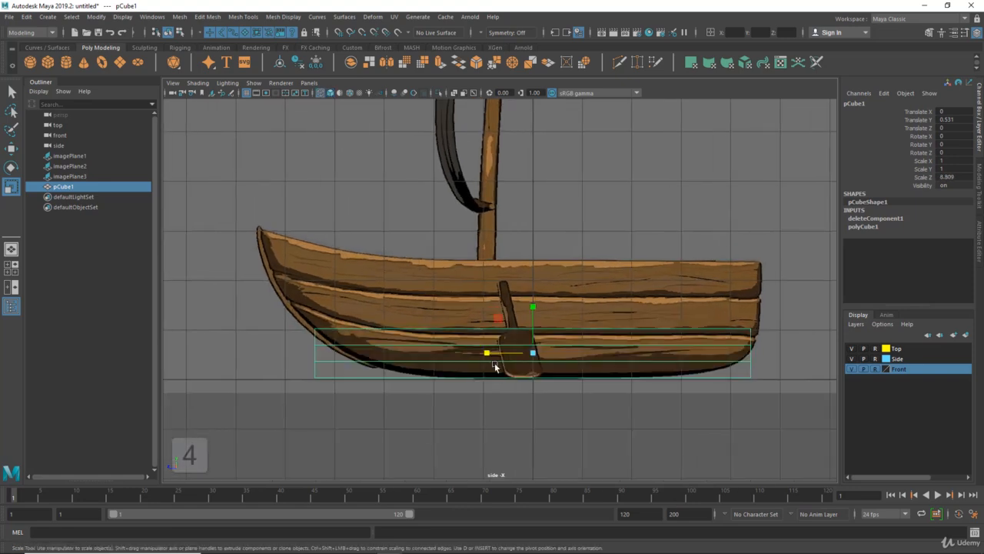
middle_click_drag(513, 376, 510, 400, "alt")
right_click_drag(509, 400, 584, 404, "alt")
key("w")
middle_click_drag(532, 409, 517, 414, "alt")
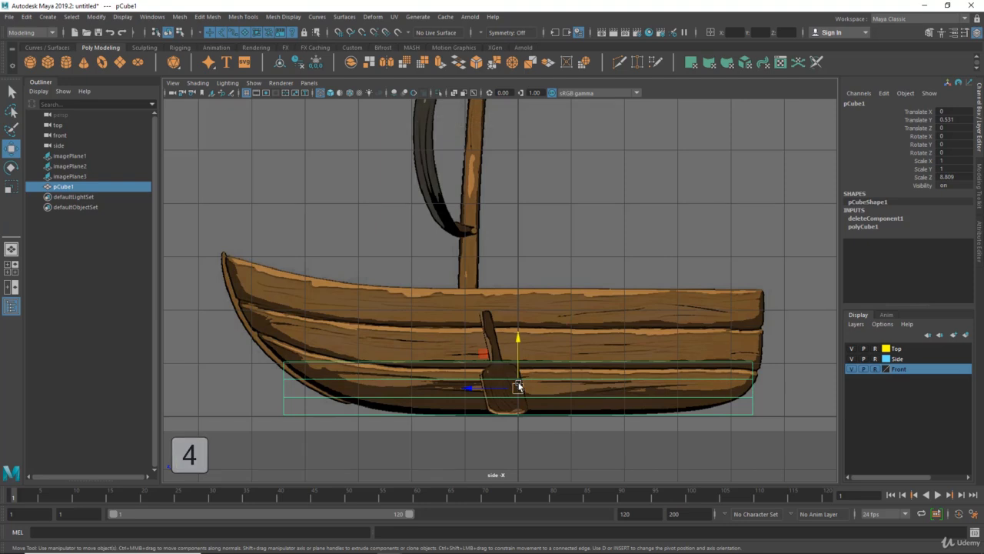
- Scale the box's height to about 1.97 and raise it to about 1.03 in Y, with its base on the keel line
key("r")
left_click_drag(519, 339, 518, 295)
key("w")
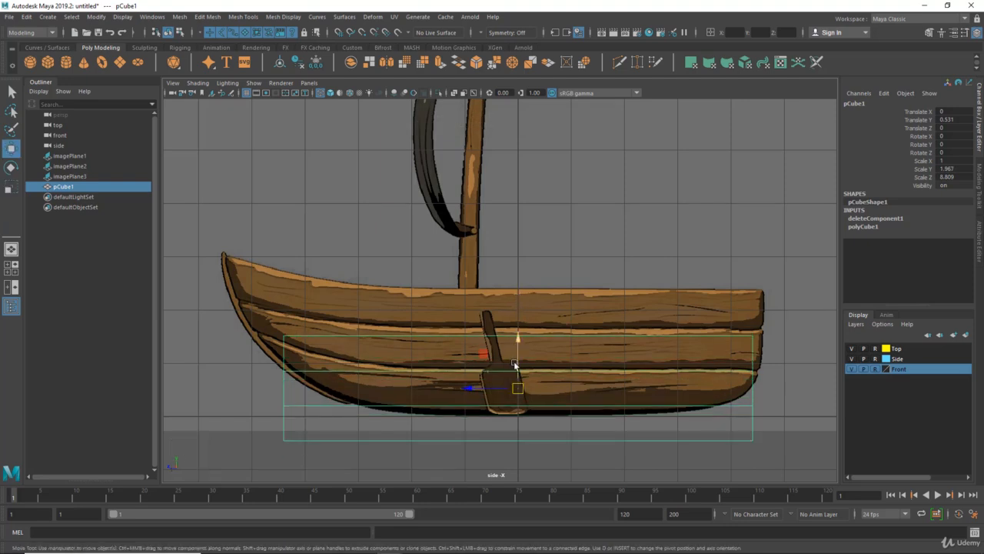
left_click_drag(519, 348, 522, 309)
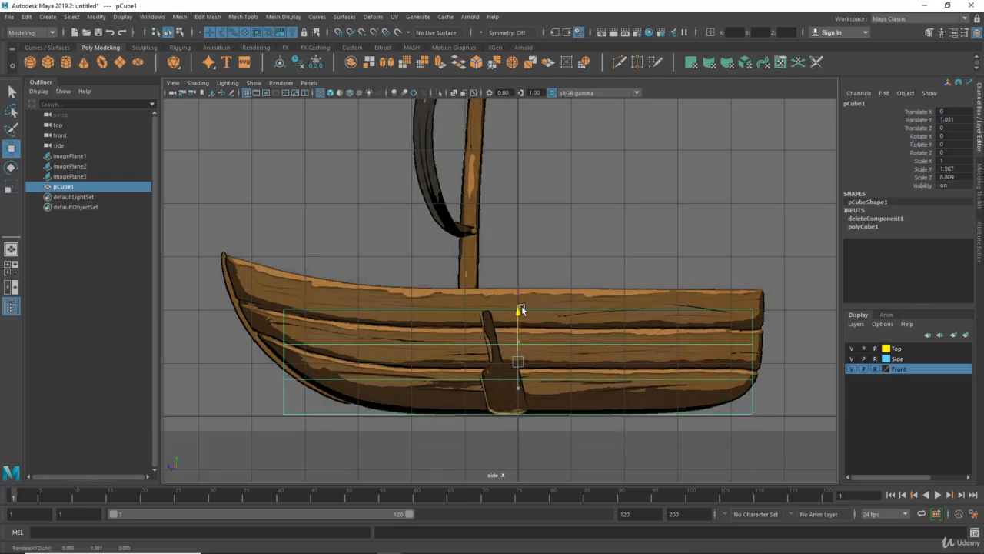
middle_click_drag(454, 318, 498, 314, "alt")
right_click_drag(499, 314, 507, 316, "alt")
middle_click_drag(507, 317, 498, 316, "alt")
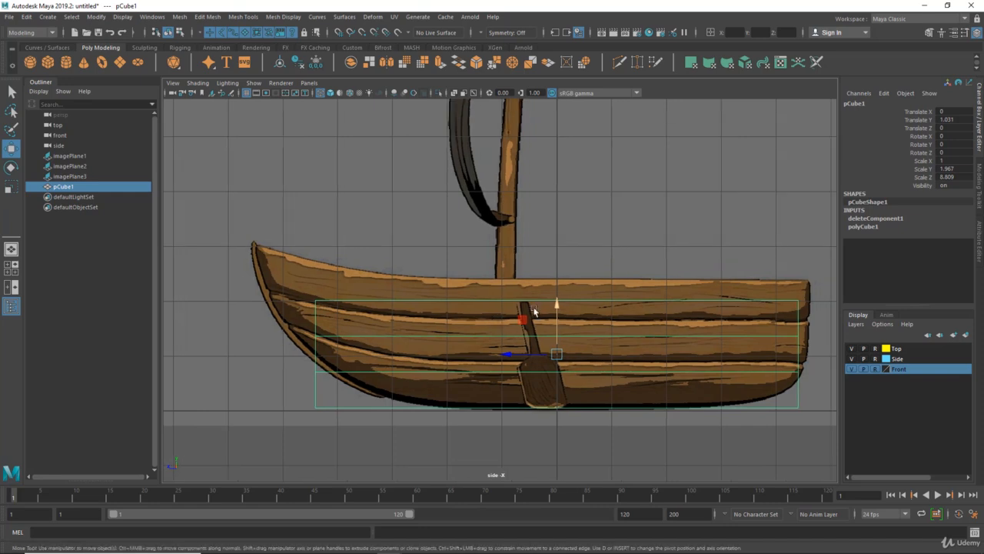
- Move the box's front-end vertices up and forward so the topmost one meets the tip of the bow
right_click_drag(536, 260, 465, 254)
middle_click_drag(450, 301, 532, 312, "alt")
right_click_drag(533, 313, 544, 313, "alt")
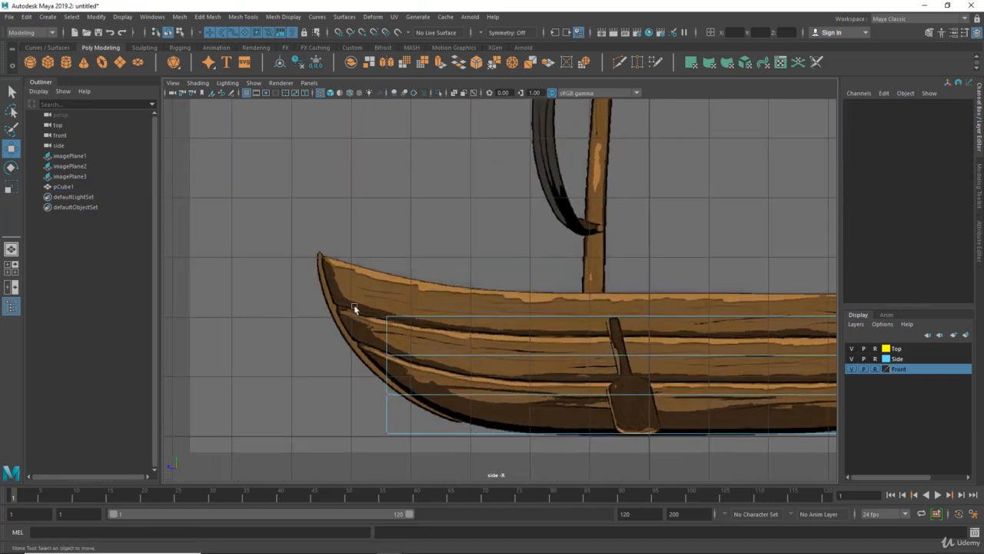
left_click_drag(431, 516, 431, 514)
middle_click_drag(442, 437, 463, 448, "alt")
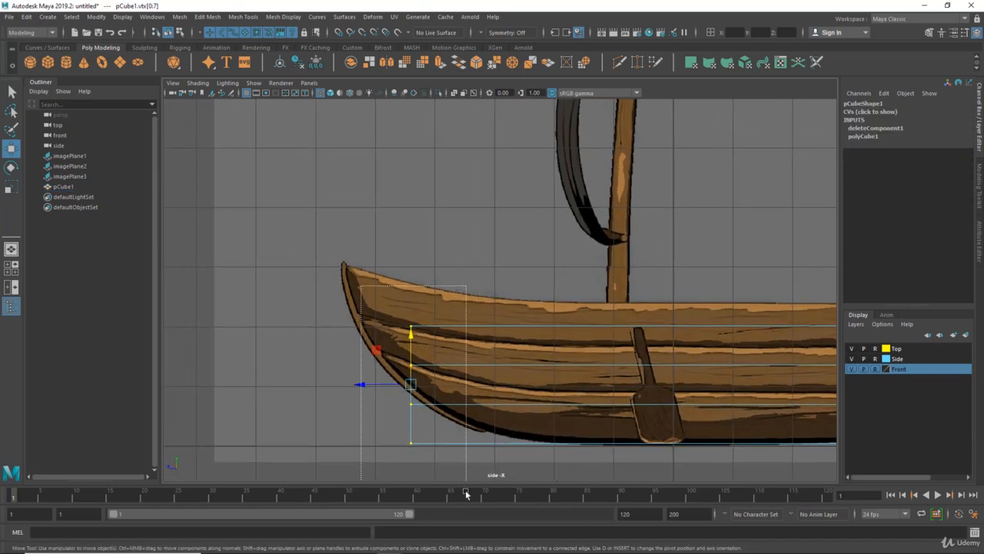
middle_click_drag(379, 364, 307, 292)
- Move the rear-end vertices up and along the hull so the topmost one meets the upper edge of the stern
middle_click_drag(826, 386, 555, 365, "alt")
left_click_drag(665, 314, 670, 302)
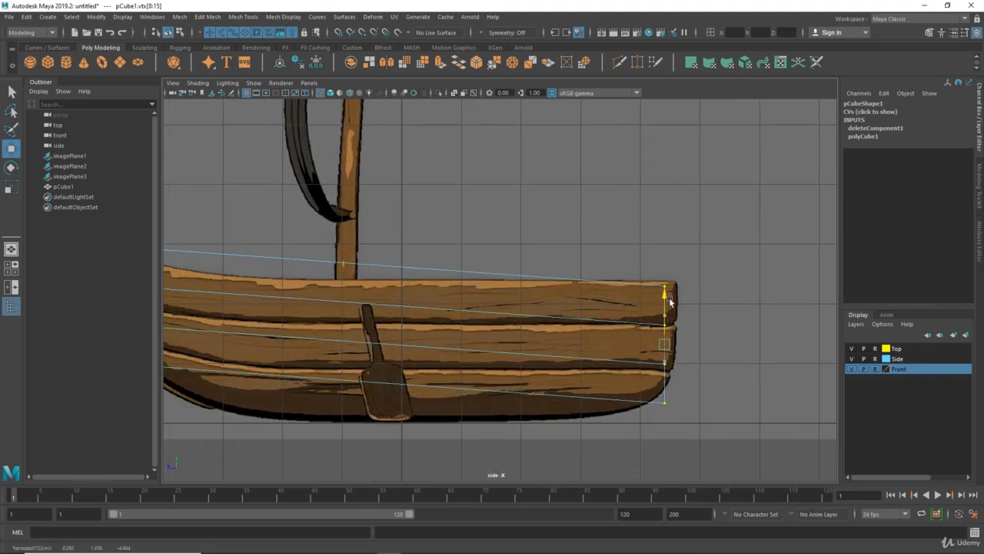
left_click_drag(622, 345, 618, 345)
middle_click_drag(508, 280, 591, 277, "alt")
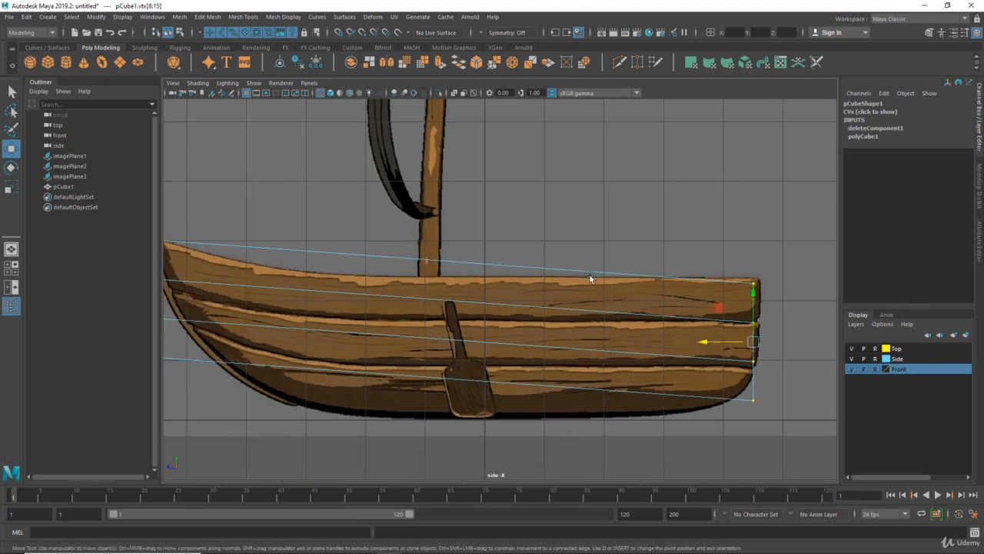
- Insert a vertical edge loop near the middle of the hull mesh, beside the oar
right_click_drag(576, 269, 665, 244)
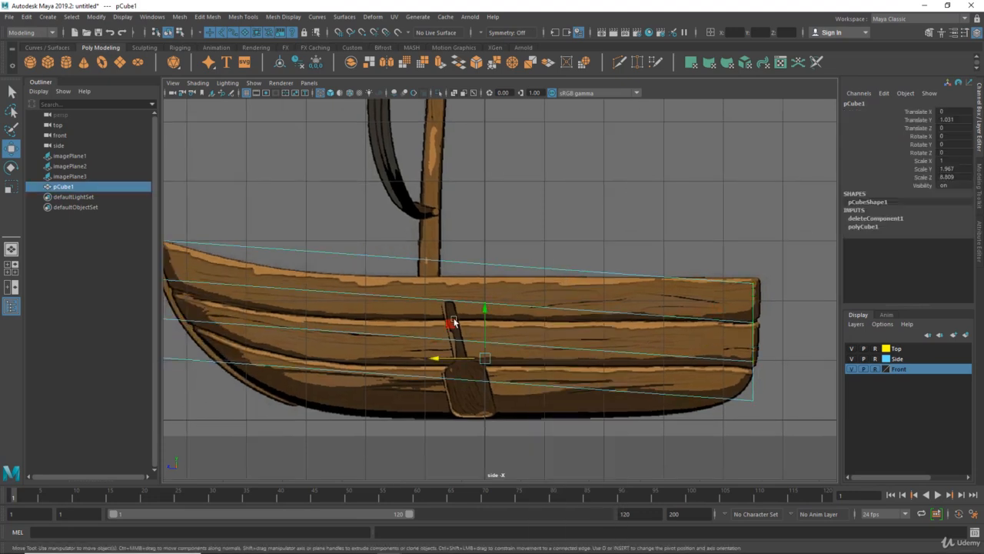
middle_click_drag(454, 321, 540, 359, "alt")
right_click_drag(541, 359, 581, 358, "alt")
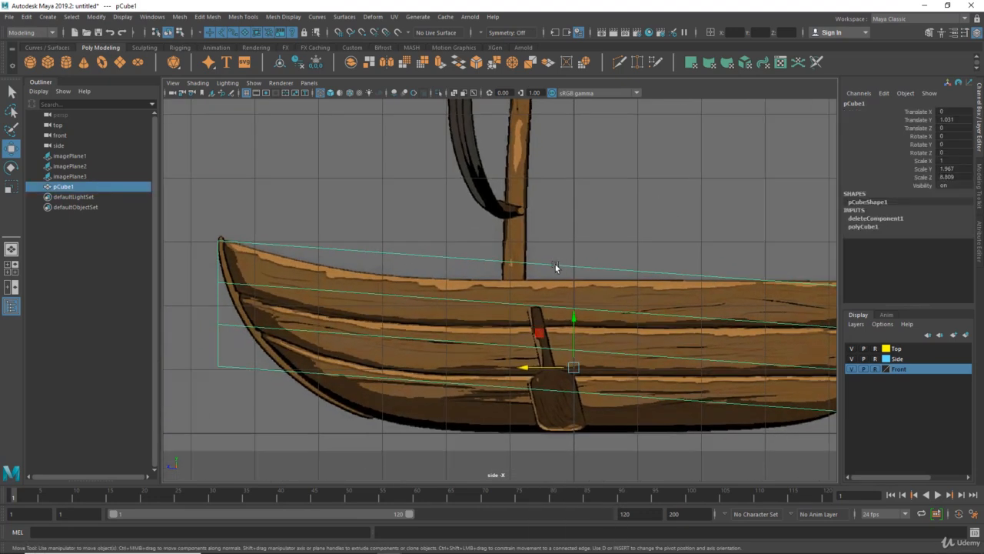
right_click_drag(555, 264, 556, 267, "shift")
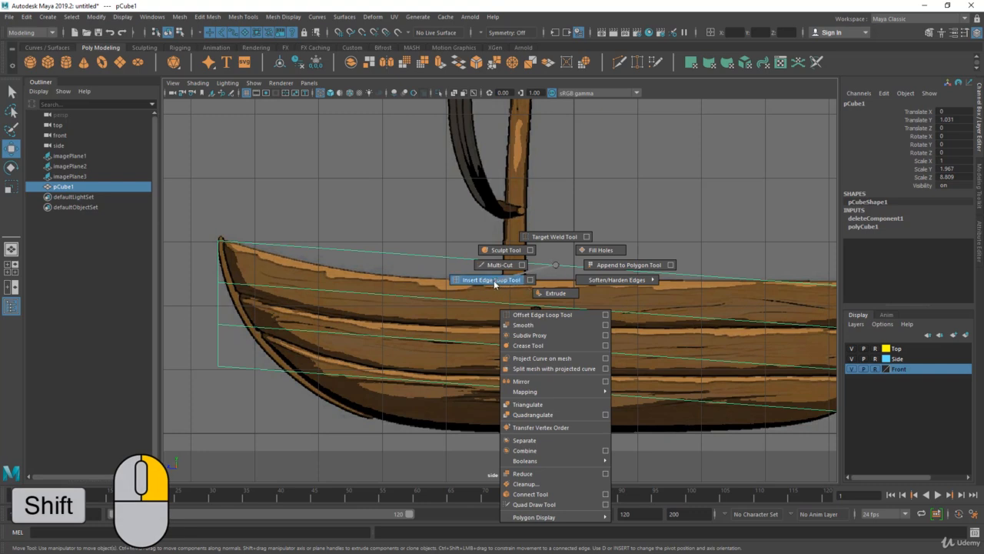
right_click_drag(494, 280, 494, 280, "shift")
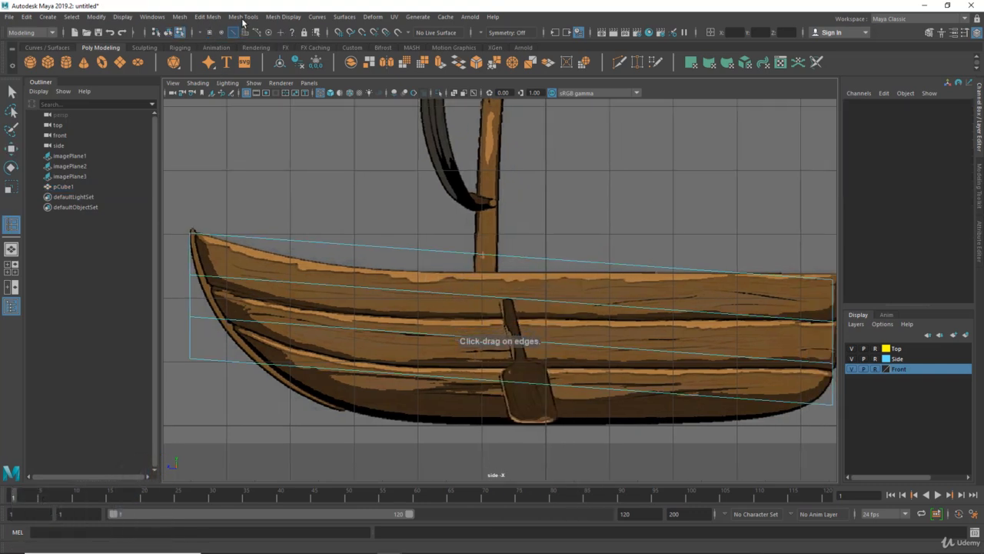
left_click(243, 16)
left_click(269, 96)
middle_click_drag(514, 303, 510, 271, "alt")
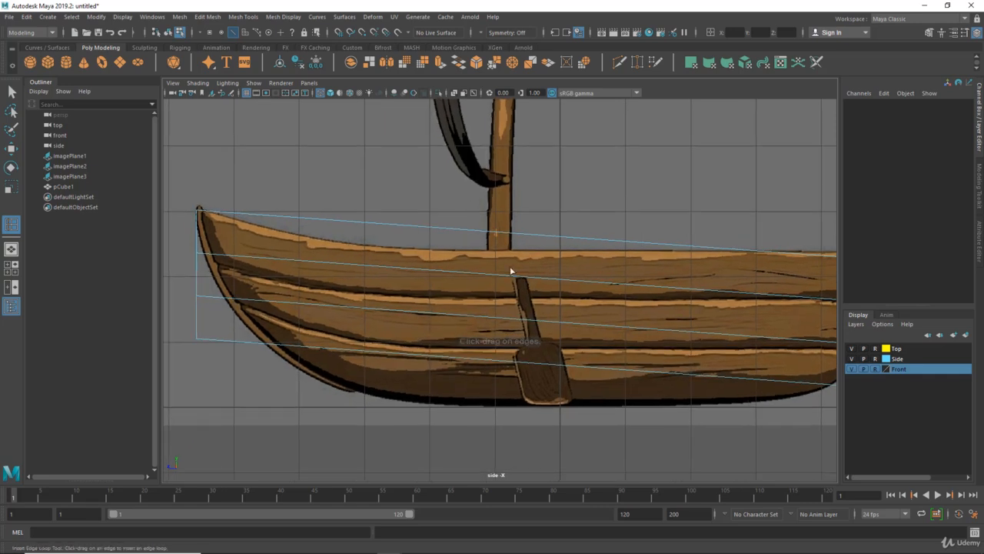
left_click_drag(510, 277, 537, 297)
middle_click_drag(540, 302, 519, 303, "alt")
scroll(518, 303, "up", 1)
- Lower the vertices of the middle edge loop until the lowest one reaches the bottom of the hull
key("w")
right_click_drag(529, 278, 500, 261)
left_click_drag(498, 218, 582, 412)
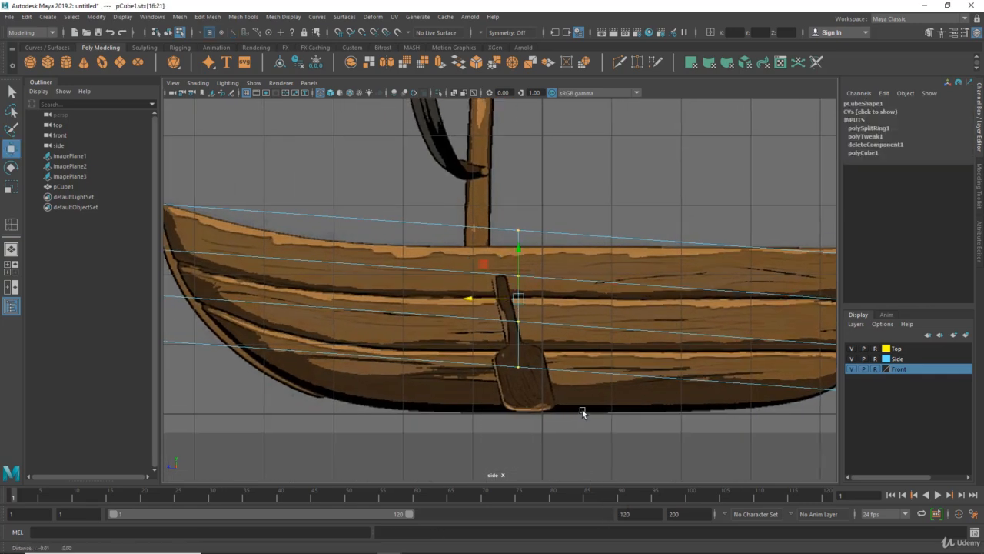
middle_click_drag(522, 261, 529, 245, "alt")
left_click_drag(528, 235, 527, 281)
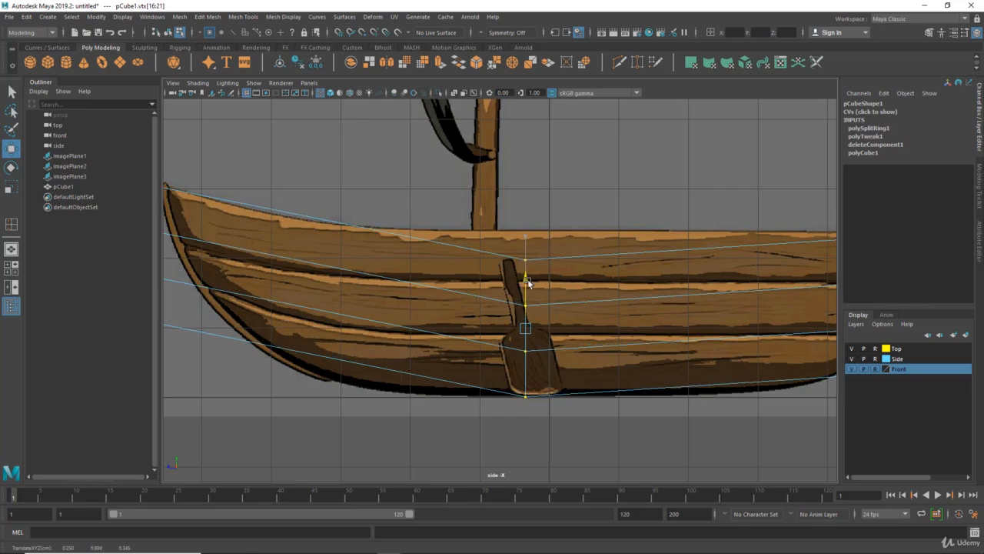
middle_click_drag(469, 297, 608, 326, "alt")
- Insert a vertical edge loop about halfway between the bow and the middle loop
right_click_drag(605, 309, 646, 273)
middle_click_drag(577, 318, 598, 250, "alt")
right_click(599, 246, "shift")
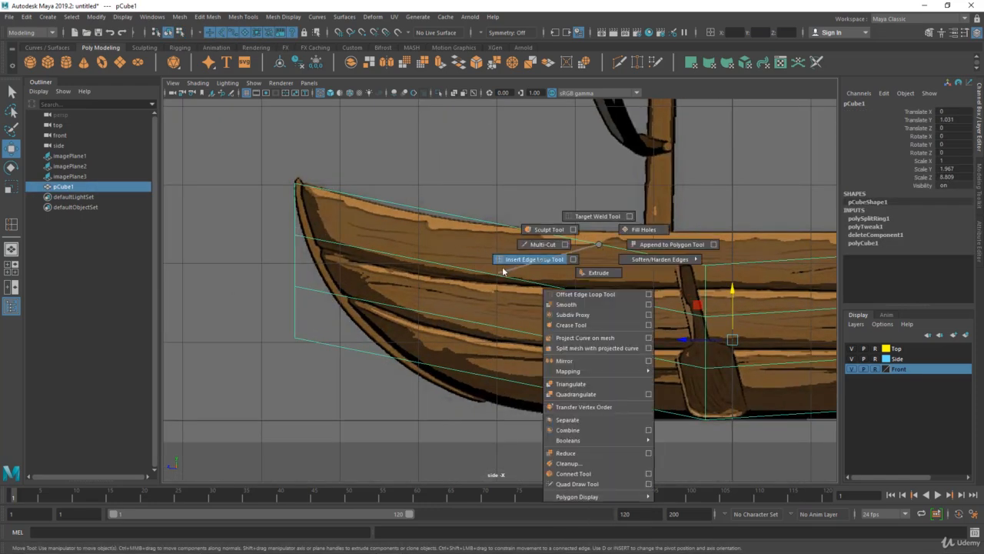
right_click_drag(502, 266, 502, 266, "shift")
left_click(478, 227)
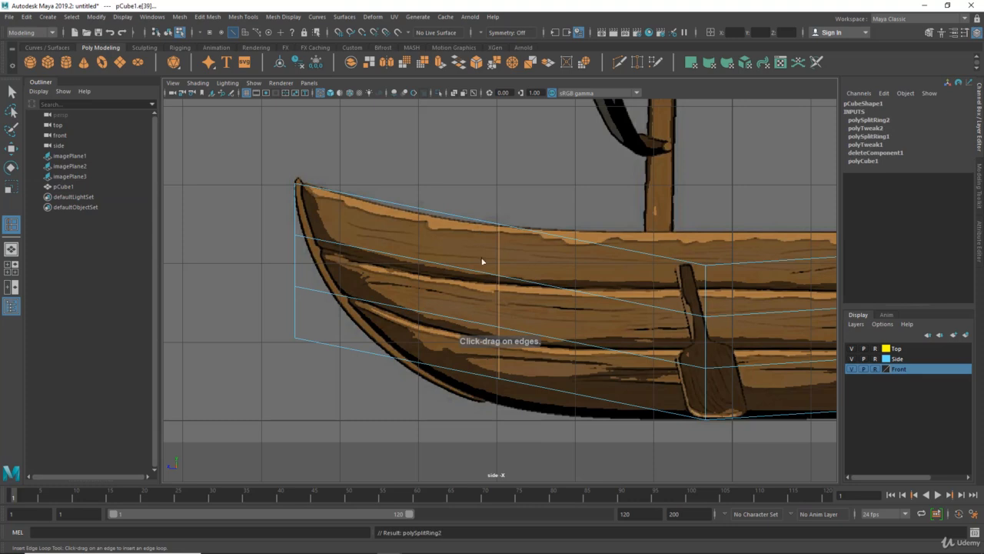
- Select the new loop's vertices and adjust their height to follow the hull's upper edge in the reference
key("w")
right_click_drag(512, 229, 459, 196)
left_click_drag(459, 197, 513, 447)
middle_click_drag(521, 400, 539, 367, "alt")
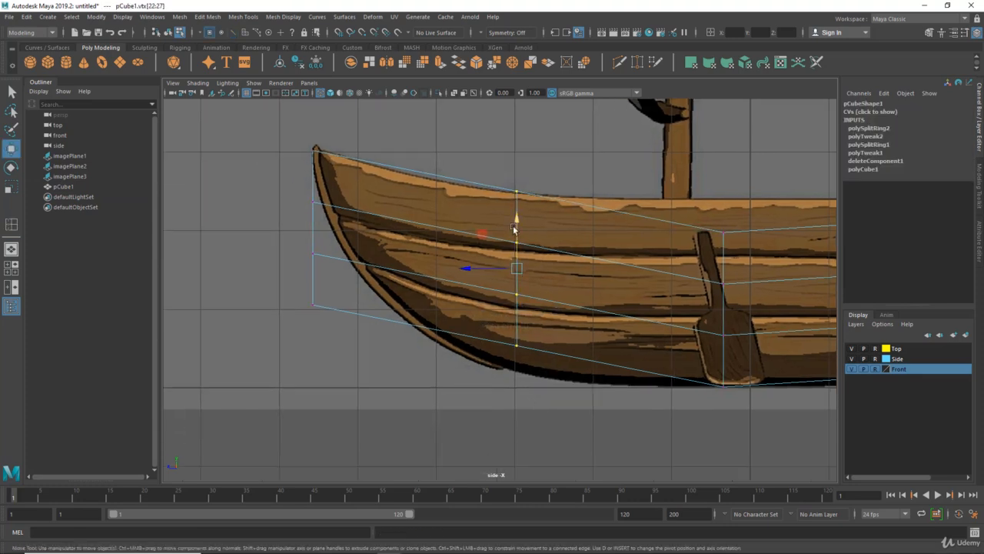
left_click_drag(514, 228, 516, 229)
- Move the three lower front-end vertex rows individually onto the curved outline of the bow, leaving the tip in place
middle_click_drag(437, 295, 551, 335, "alt")
scroll(551, 363, "up", 2)
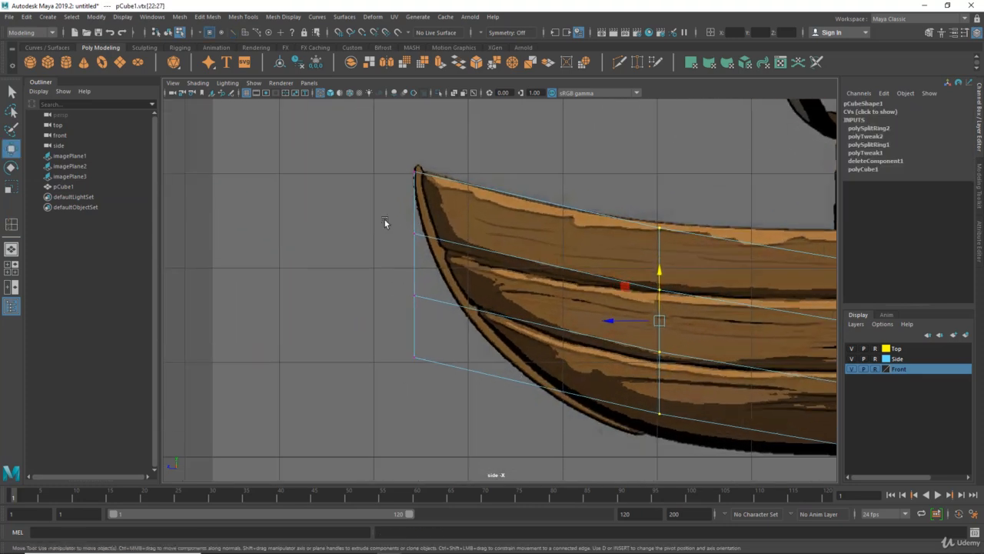
left_click_drag(384, 219, 425, 256)
middle_click_drag(428, 257, 430, 290, "alt")
scroll(430, 291, "up", 1)
left_click_drag(380, 235, 415, 263)
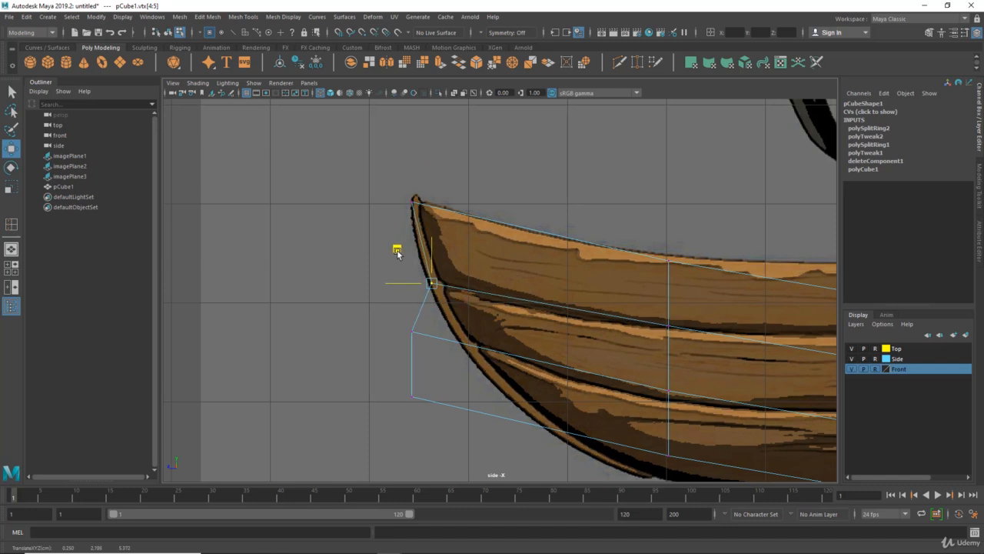
middle_click_drag(429, 322, 392, 263, "alt")
scroll(392, 263, "up", 2)
left_click_drag(339, 253, 416, 288)
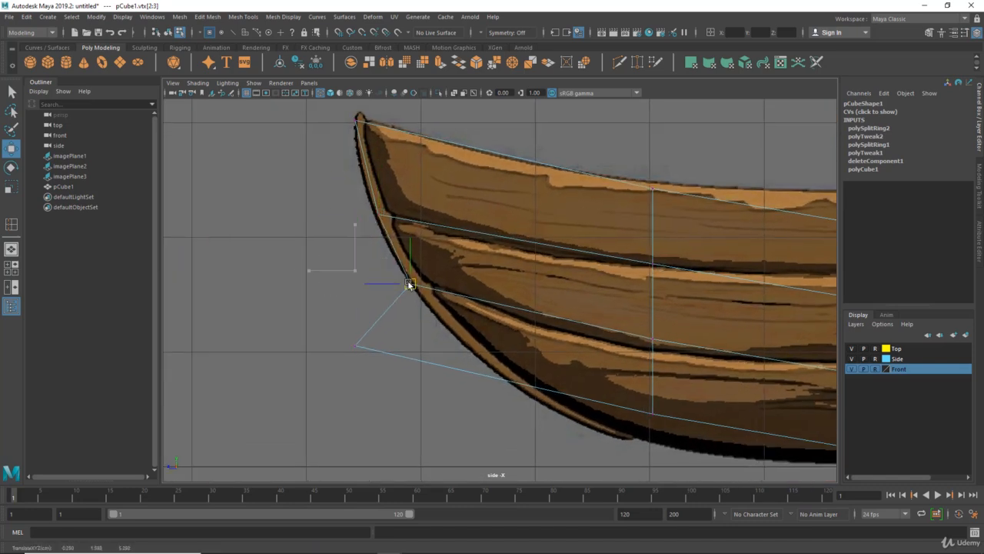
middle_click_drag(392, 321, 366, 286, "alt")
left_click_drag(365, 316, 433, 317)
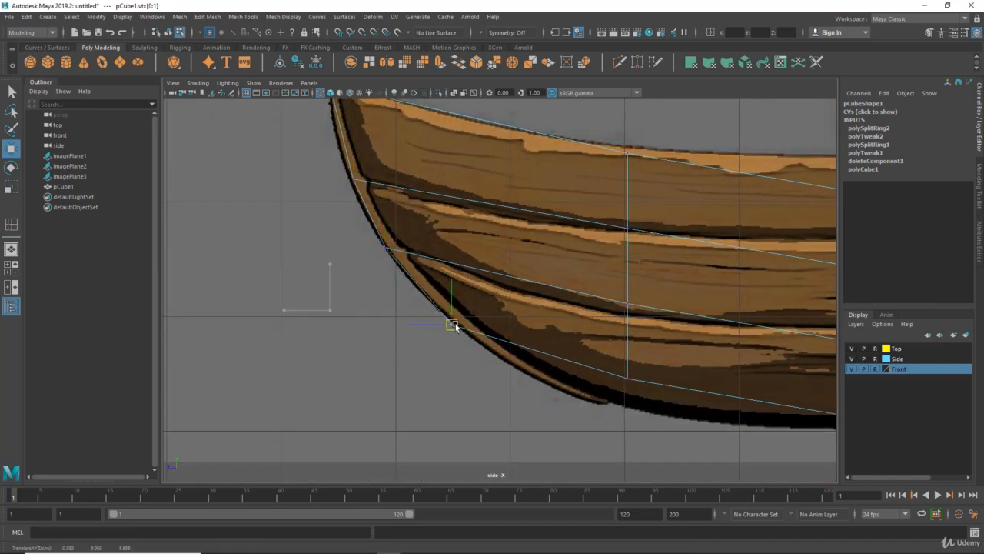
- Shift the bow's vertex row below the tip slightly inward to the front end of the upper plank seam
middle_click_drag(448, 343, 490, 443, "alt")
scroll(376, 307, "up", 1)
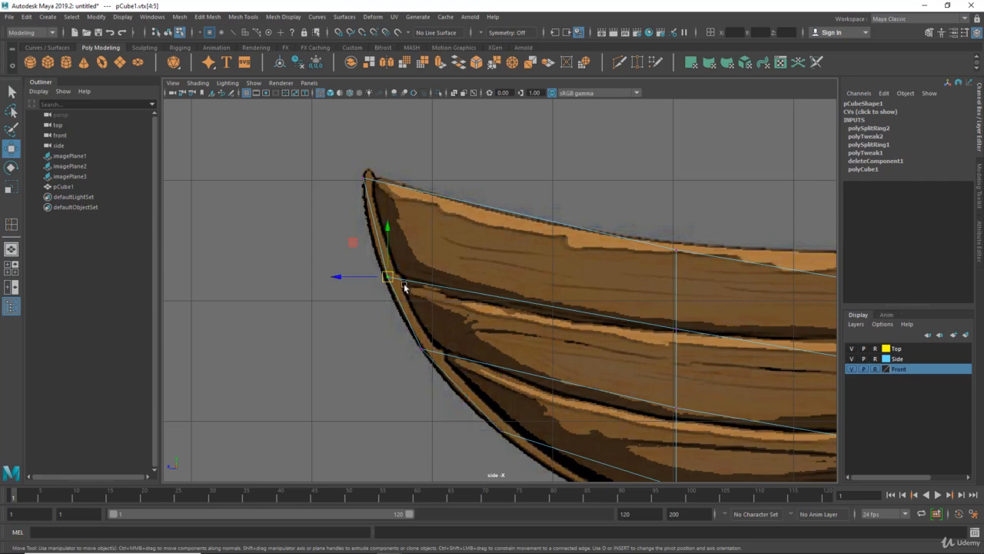
left_click_drag(389, 279, 395, 281)
left_click_drag(359, 147, 371, 177)
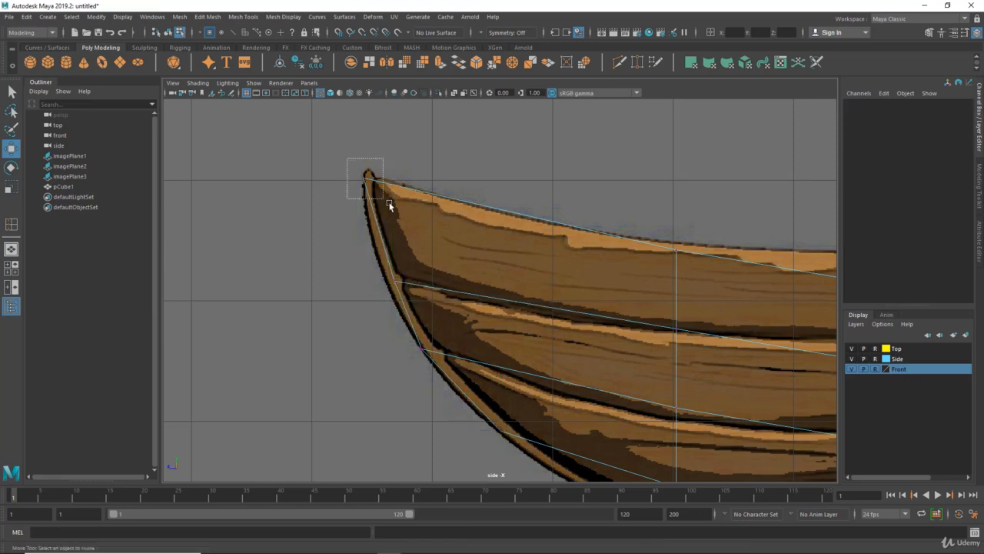
- Lower the bottom vertices of the front edge loop onto the hull's underside in the reference
middle_click_drag(535, 427, 378, 200, "alt")
middle_click_drag(393, 268, 233, 296, "alt")
left_click_drag(304, 256, 395, 336)
left_click_drag(357, 233, 360, 272)
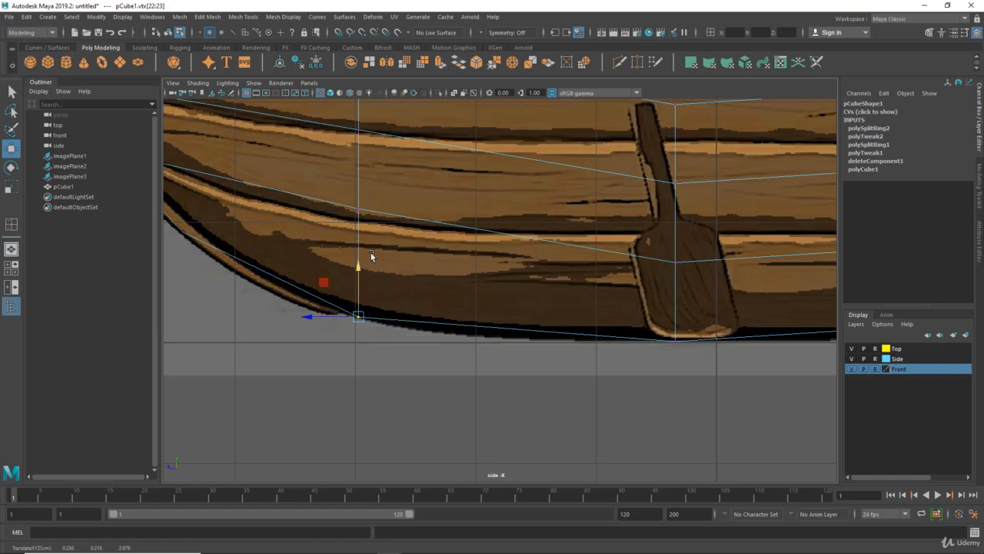
- Lower the front loop's vertex above the bottom onto the lower plank seam
middle_click_drag(442, 253, 376, 316, "alt")
right_click_drag(376, 316, 345, 312, "alt")
middle_click_drag(345, 313, 458, 333, "alt")
right_click_drag(457, 333, 505, 358, "alt")
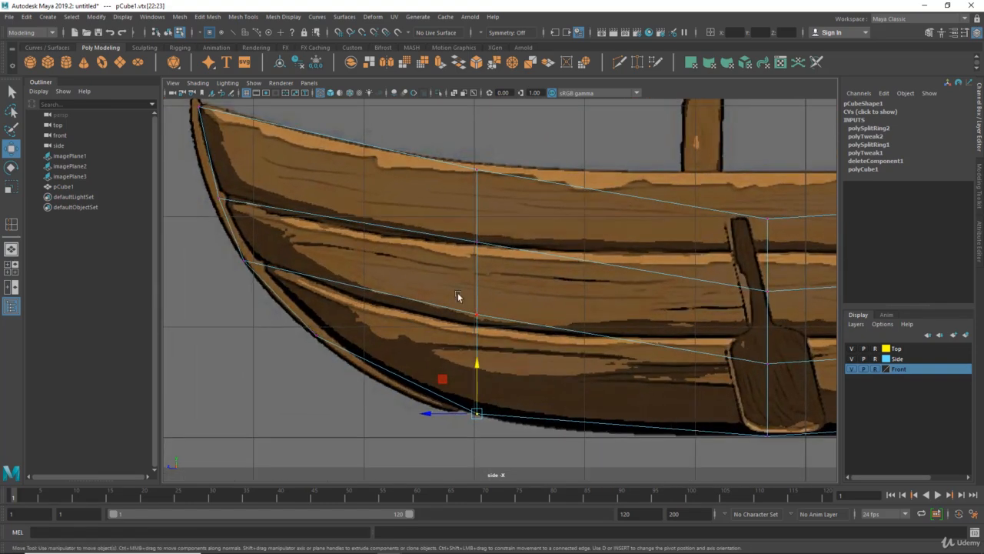
left_click_drag(458, 294, 490, 326)
right_click_drag(490, 326, 505, 330, "alt")
left_click_drag(473, 269, 472, 283)
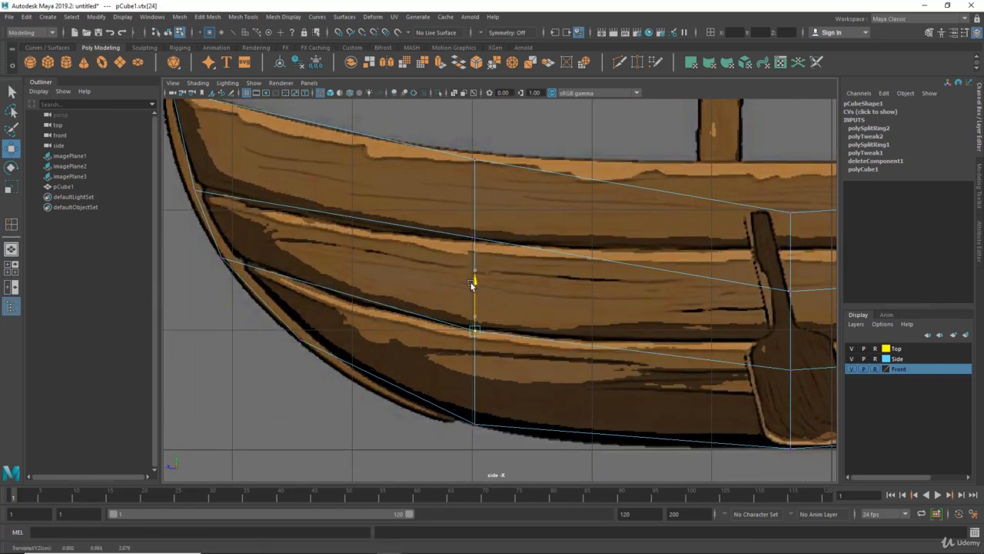
- Lower the front loop's vertex below the rim onto the upper plank seam
middle_click_drag(393, 291, 455, 329, "alt")
right_click_drag(455, 329, 481, 341, "alt")
middle_click_drag(482, 341, 457, 341, "alt")
left_click_drag(472, 259, 530, 297)
middle_click_drag(508, 270, 481, 294, "alt")
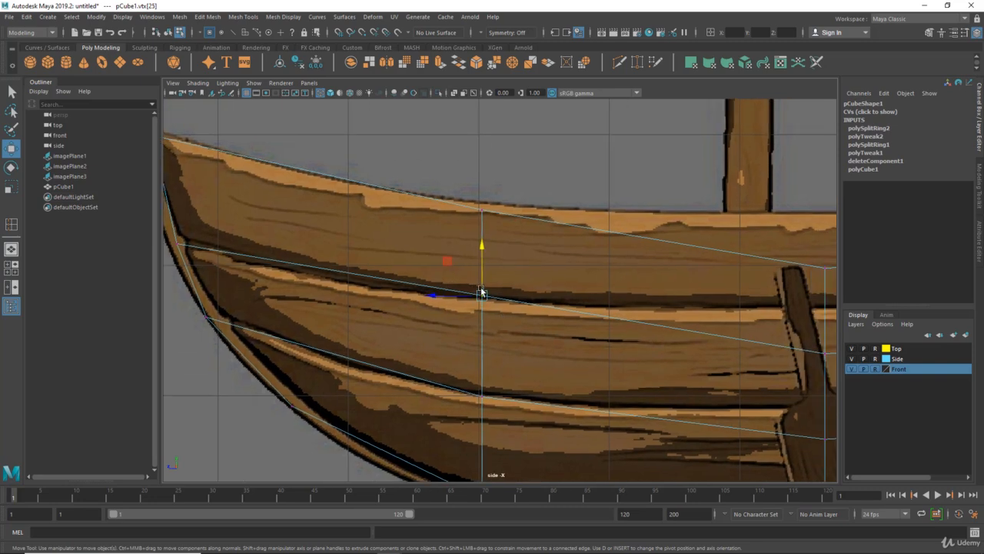
left_click_drag(481, 248, 481, 252)
- Raise the top vertices of the middle edge loop toward the hull's upper edge
right_click_drag(541, 275, 485, 286, "alt")
middle_click_drag(485, 286, 419, 288, "alt")
right_click_drag(419, 287, 653, 345, "alt")
left_click_drag(592, 254, 626, 296)
left_click_drag(605, 234, 603, 212)
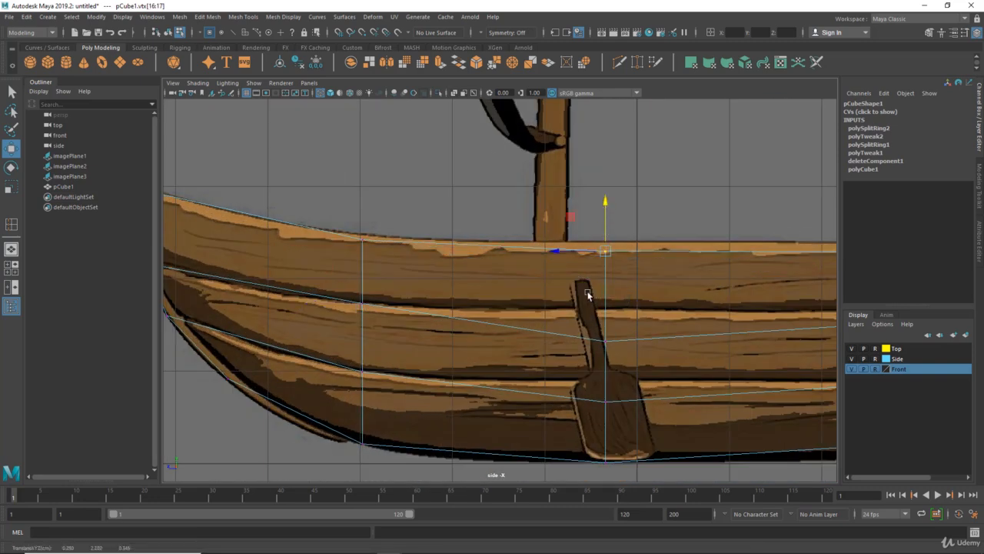
- Raise the middle loop's second vertex row onto the upper plank seam
right_click_drag(587, 294, 604, 302, "alt")
middle_click_drag(604, 301, 572, 275, "alt")
left_click_drag(562, 302, 607, 334)
left_click_drag(586, 273, 586, 239)
right_click_drag(586, 242, 529, 268, "alt")
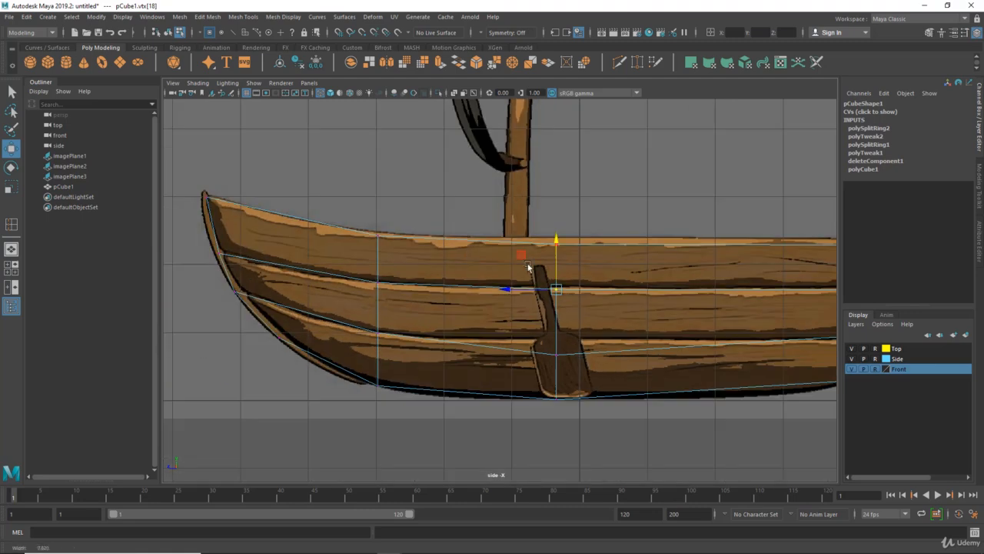
- Raise the middle loop's third vertex row onto the lower plank seam behind the oar blade
middle_click_drag(425, 267, 449, 278, "alt")
right_click_drag(450, 278, 520, 323, "alt")
middle_click_drag(520, 323, 473, 322, "alt")
right_click_drag(473, 369, 495, 384, "alt")
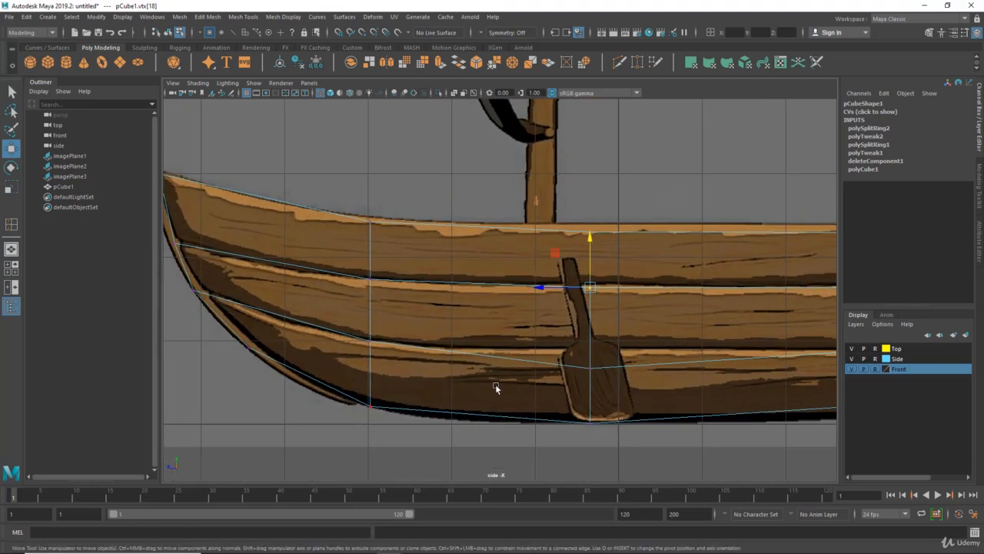
mouse_move(454, 324)
middle_mouse_down("alt")
mouse_move(398, 324)
mouse_move(397, 334)
mouse_move(462, 337)
middle_mouse_up("alt")
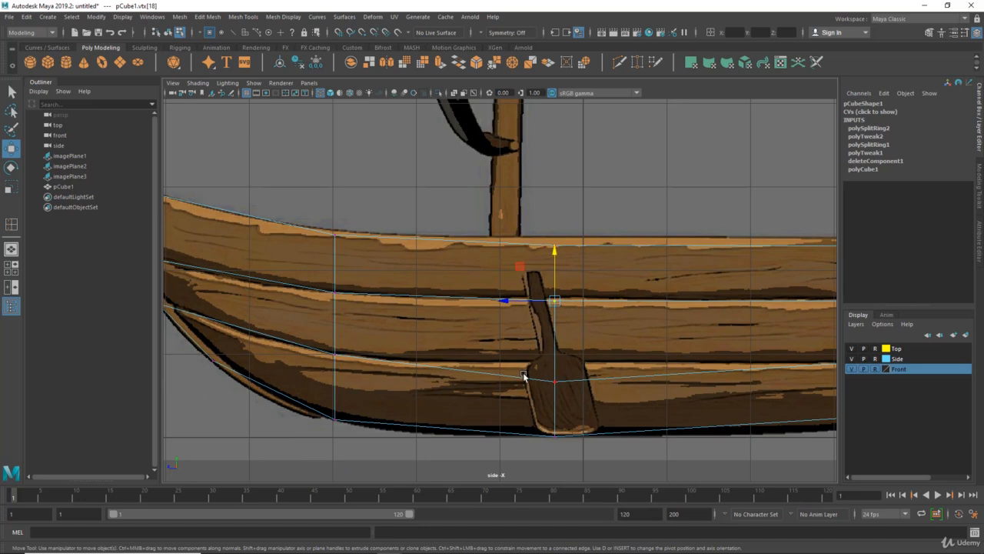
right_click_drag(523, 374, 537, 384, "alt")
middle_click_drag(537, 384, 520, 295, "alt")
left_click(558, 330)
right_click_drag(566, 304, 574, 309, "alt")
left_click_drag(564, 283, 563, 264)
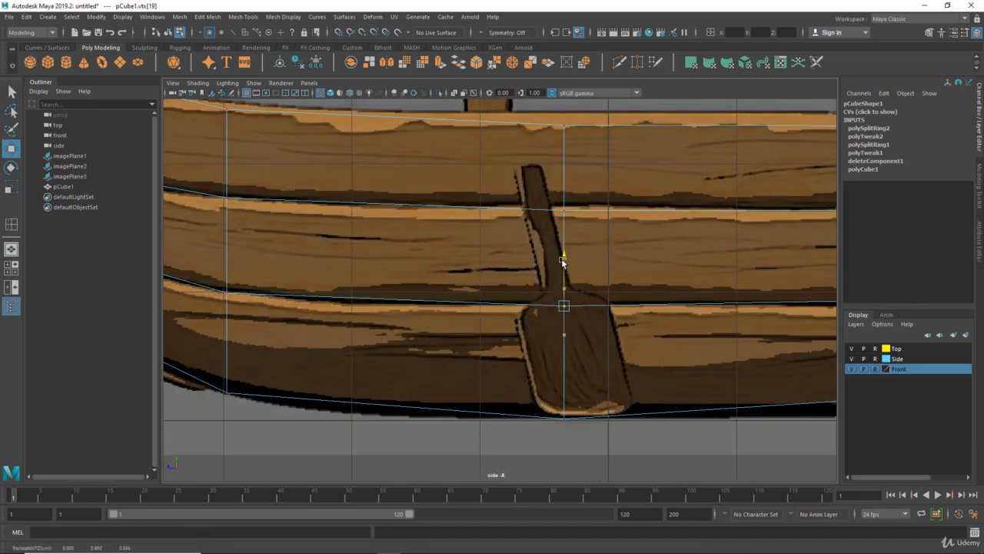
- Move the stern's bottom vertices inward onto the rounded corner and lower the row above them to the lower plank seam
middle_click_drag(765, 378, 184, 348, "alt")
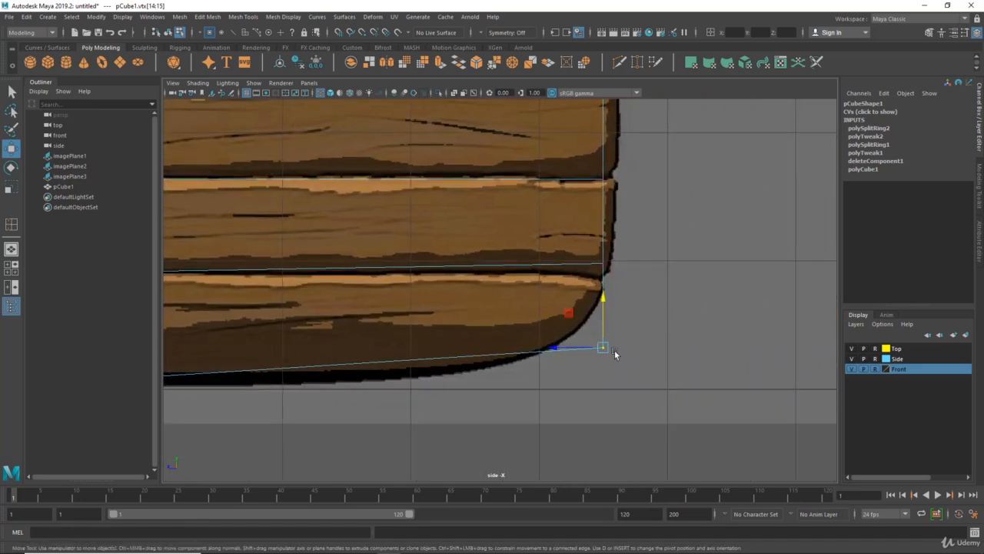
left_click_drag(602, 347, 555, 351)
middle_click_drag(566, 346, 566, 396, "alt")
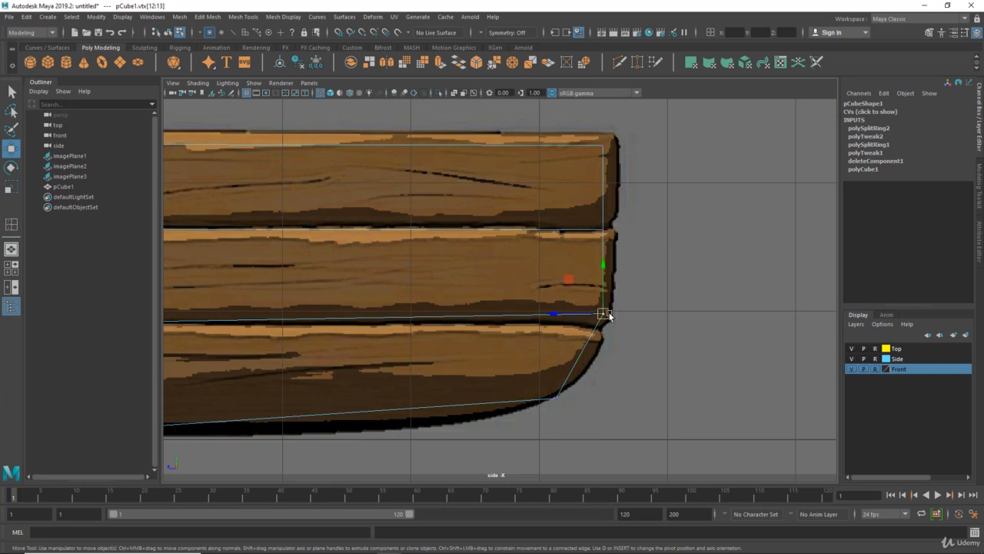
left_click_drag(608, 315, 604, 329)
middle_click_drag(527, 309, 611, 343, "alt")
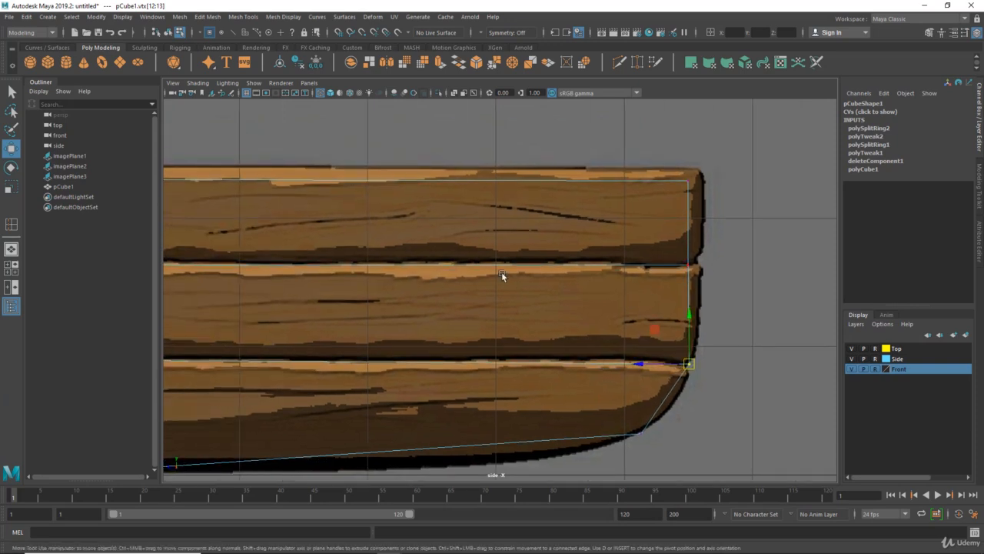
- Move the stern's two upper vertex rows outward onto the hull's rear outline
middle_click_drag(686, 309, 629, 334, "alt")
scroll(628, 334, "up", 1)
left_click_drag(632, 274, 658, 289)
middle_click_drag(648, 302, 639, 345, "alt")
left_click_drag(624, 223, 648, 228)
- Raise the middle loop's top vertices slightly so they meet the upper edge of the hull in the reference
middle_click_drag(442, 226, 802, 304, "alt")
left_click_drag(566, 248, 567, 236)
scroll(476, 292, "up", 1)
middle_click_drag(476, 293, 709, 220, "alt")
scroll(646, 242, "down", 7)
scroll(638, 269, "up", 4)
middle_click_drag(664, 298, 468, 221, "alt")
scroll(485, 282, "down", 3)
middle_click_drag(504, 279, 435, 288, "alt")
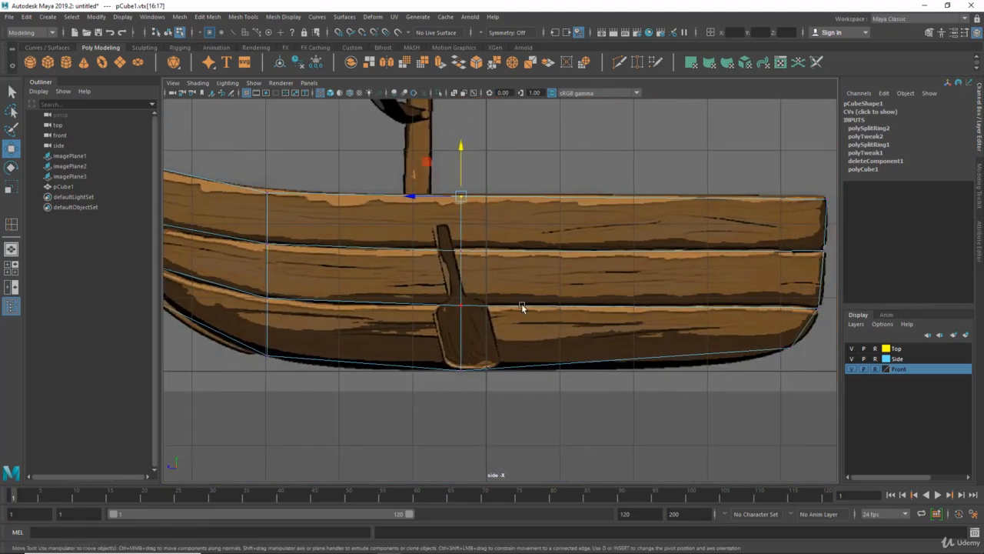
- Return to object mode and insert a vertical edge loop between the middle loop and the stern
right_click_drag(523, 262, 581, 243)
middle_click_drag(567, 292, 489, 273, "alt")
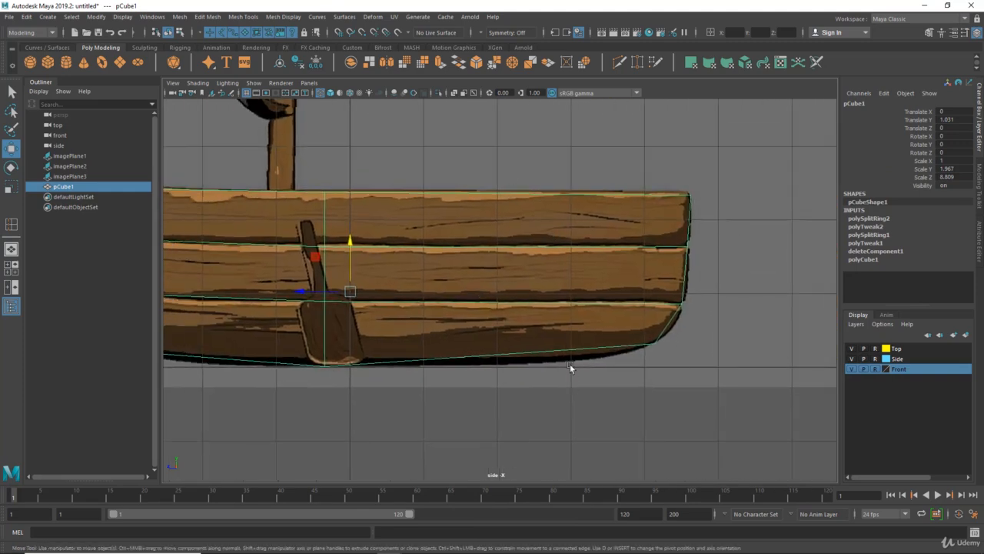
middle_click_drag(549, 329, 554, 291, "alt")
scroll(592, 327, "up", 1)
right_click_drag(588, 314, 518, 314, "shift")
scroll(575, 265, "up", 1)
mouse_move(567, 261)
left_mouse_down()
mouse_move(579, 268)
mouse_move(566, 271)
left_mouse_up()
key("w")
scroll(600, 310, "up", 2)
middle_click_drag(594, 297, 579, 344, "alt")
scroll(567, 323, "up", 1)
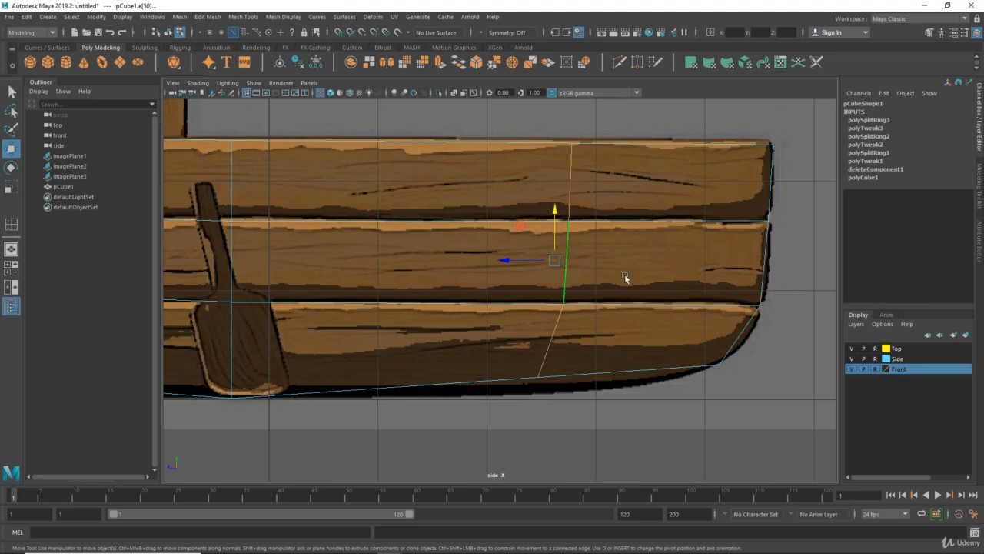
- Delete only the edges of the new rear loop in the perspective view
key("space")
key("space")
left_click_drag(625, 252, 576, 261, "alt")
scroll(576, 262, "up", 3)
middle_click_drag(674, 263, 599, 353, "alt")
scroll(571, 299, "up", 2)
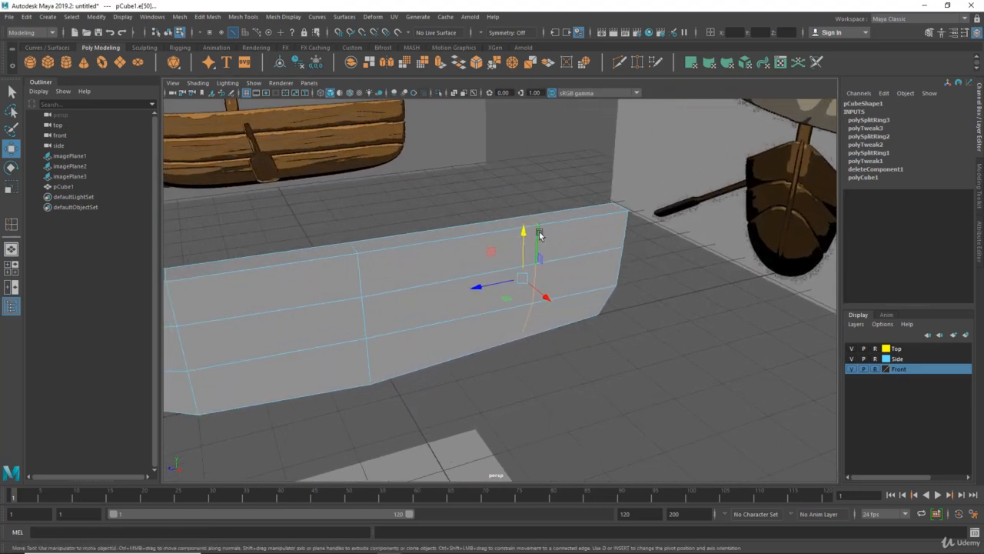
left_click_drag(544, 256, 527, 285, "alt")
right_click_drag(528, 286, 631, 347, "alt")
middle_click_drag(570, 306, 554, 320, "alt")
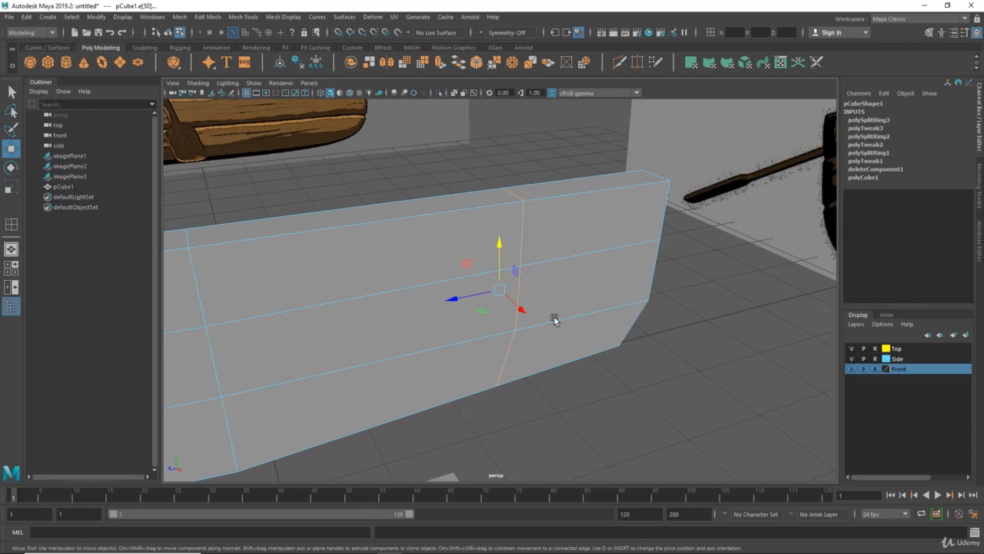
key("Delete")
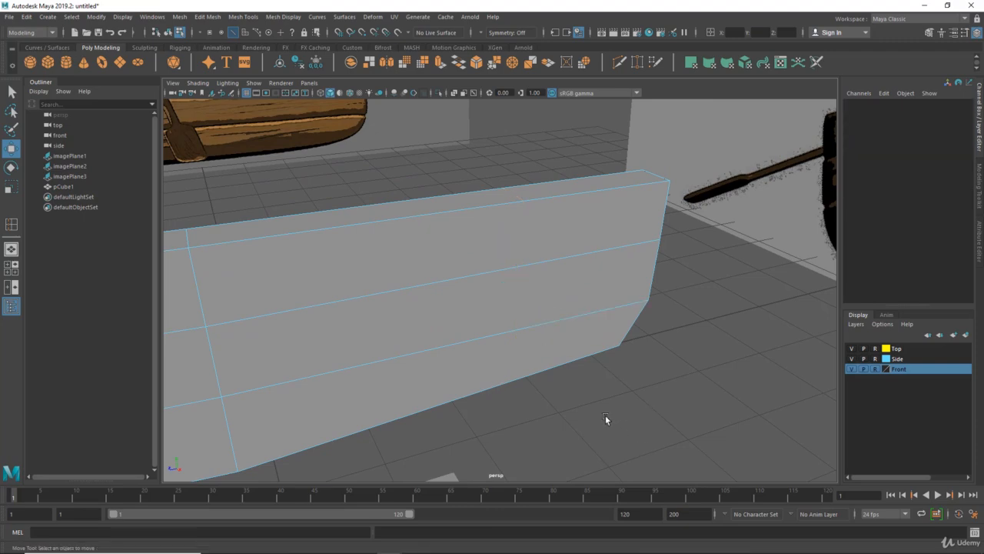
- Check the hull side for leftover vertices and undo the edge deletion
left_click_drag(605, 415, 608, 373, "alt")
right_click_drag(596, 250, 546, 254)
left_click_drag(546, 255, 552, 236, "alt")
left_click(533, 304)
right_click_drag(552, 231, 541, 222)
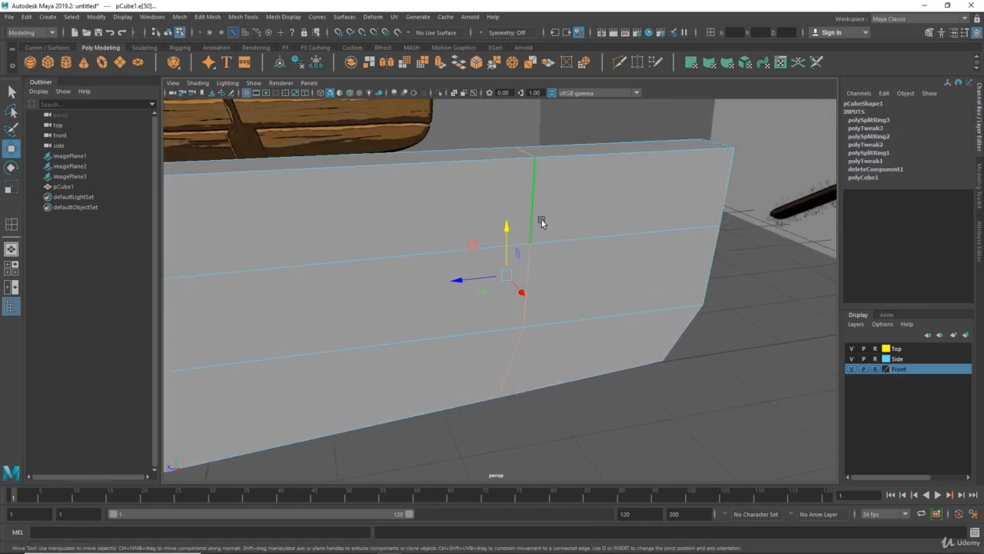
- Remove the rear edge loop together with its vertices using Delete Edge/Vertex, then return to object mode
mouse_move(541, 222)
left_mouse_down("alt")
mouse_move(541, 201)
mouse_move(549, 231)
mouse_move(540, 213)
left_mouse_up("alt")
right_click_drag(539, 213, 511, 229, "shift")
left_click(209, 16)
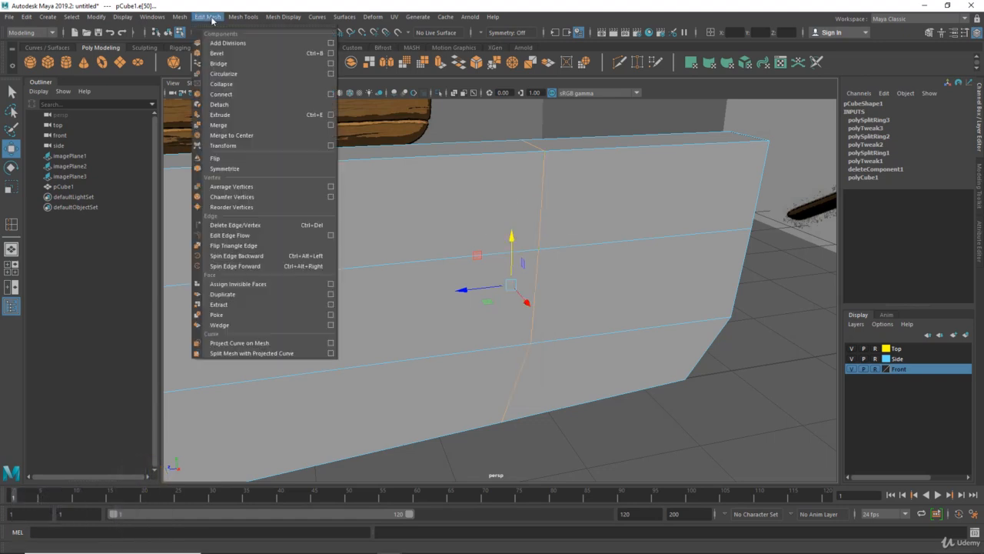
left_click(257, 225)
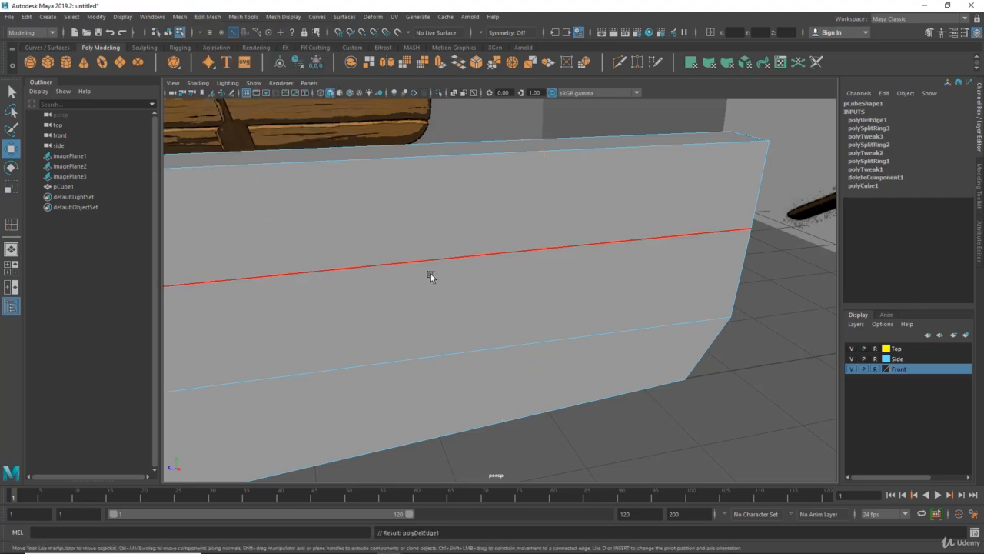
left_click_drag(431, 274, 551, 237, "alt")
right_click(566, 224)
left_click(543, 225)
left_click_drag(541, 184, 452, 226, "alt")
left_click(508, 204)
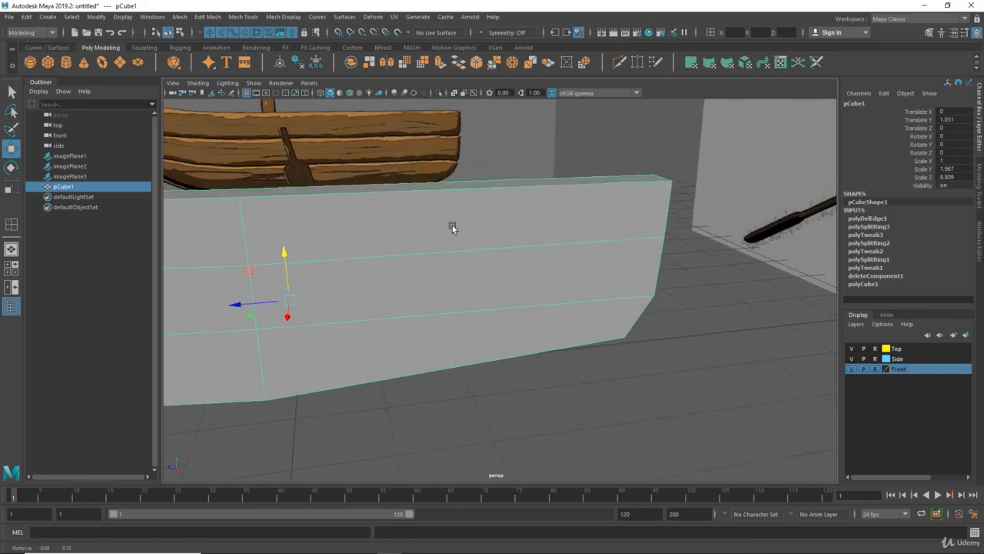
- In the side view, insert a vertical edge loop about two thirds of the way from the middle loop to the stern
key("space")
key("space")
middle_click_drag(638, 322, 593, 327, "alt")
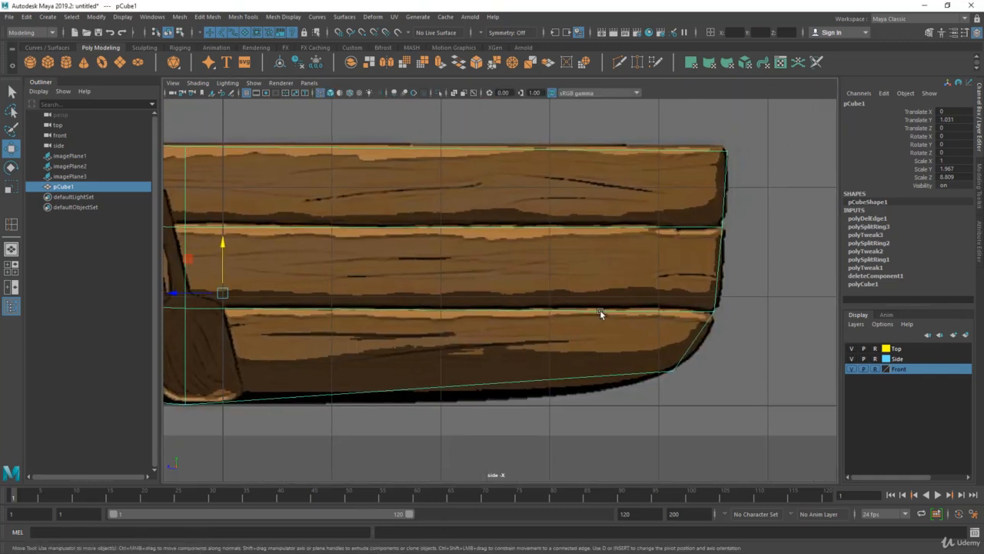
right_click_drag(600, 309, 546, 317, "shift")
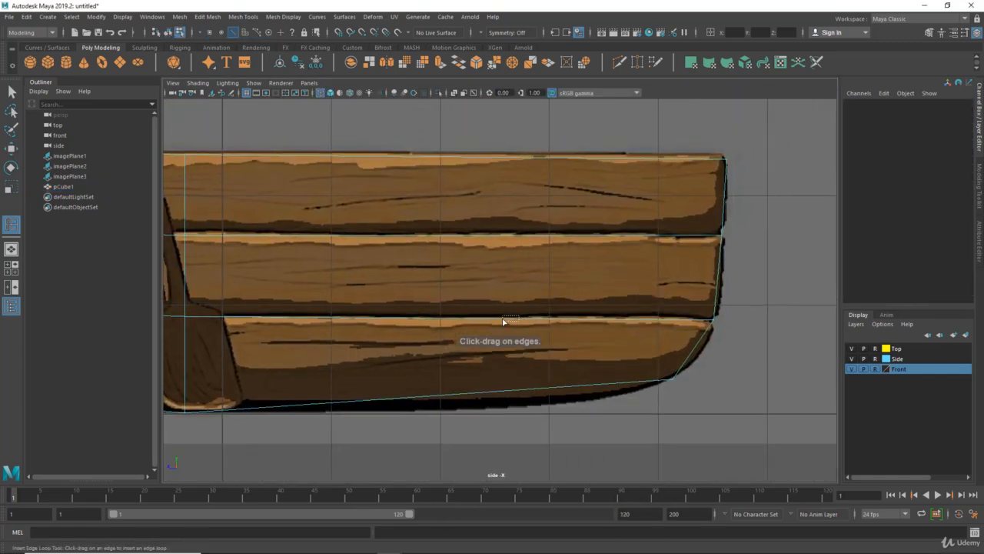
left_click(504, 320)
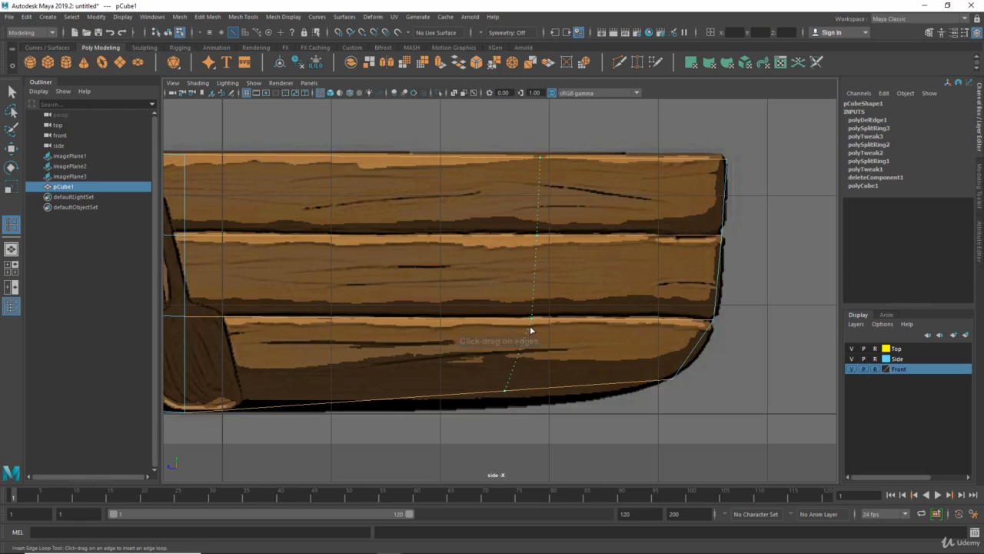
left_click(529, 325)
key("w")
- Lower the rear loop's bottom vertices onto the hull's curved underside
scroll(527, 333, "up", 1)
middle_click_drag(550, 328, 554, 305, "alt")
right_click_drag(553, 305, 492, 308)
left_click_drag(478, 359, 538, 406)
middle_click_drag(521, 383, 572, 432, "alt")
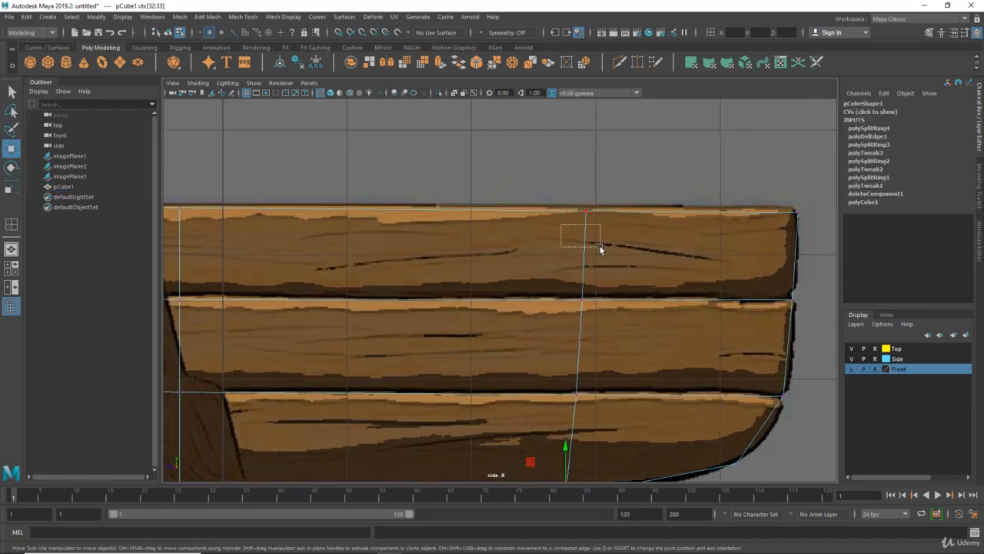
left_click_drag(600, 246, 598, 330)
middle_click_drag(597, 330, 590, 298, "alt")
scroll(716, 264, "down", 6)
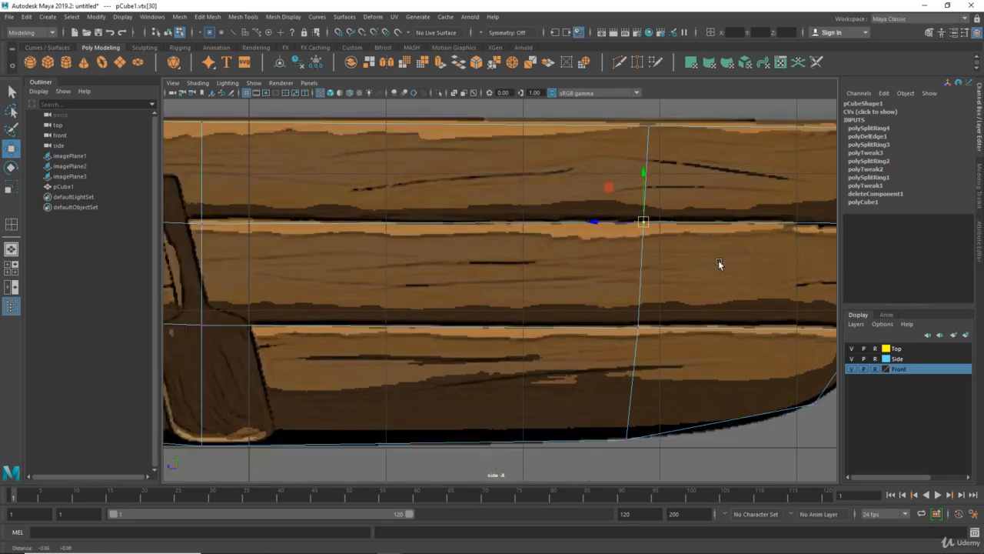
- Nudge the front loop's bottom vertices up to fit the underside and return to object mode
scroll(653, 351, "up", 1)
middle_click_drag(472, 328, 557, 333, "alt")
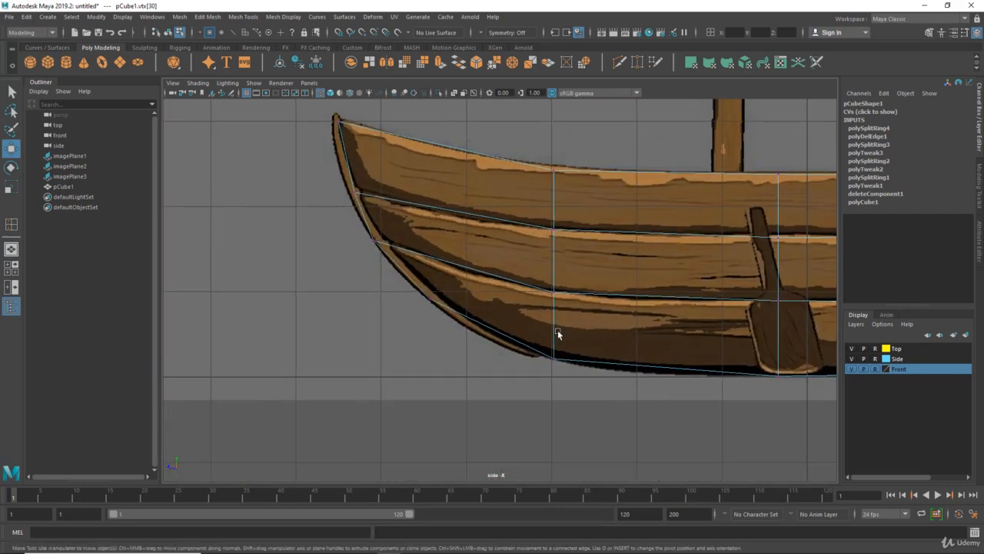
left_click_drag(554, 309, 554, 307)
middle_click_drag(509, 310, 485, 310, "alt")
scroll(485, 309, "up", 2)
right_click_drag(549, 222, 595, 218)
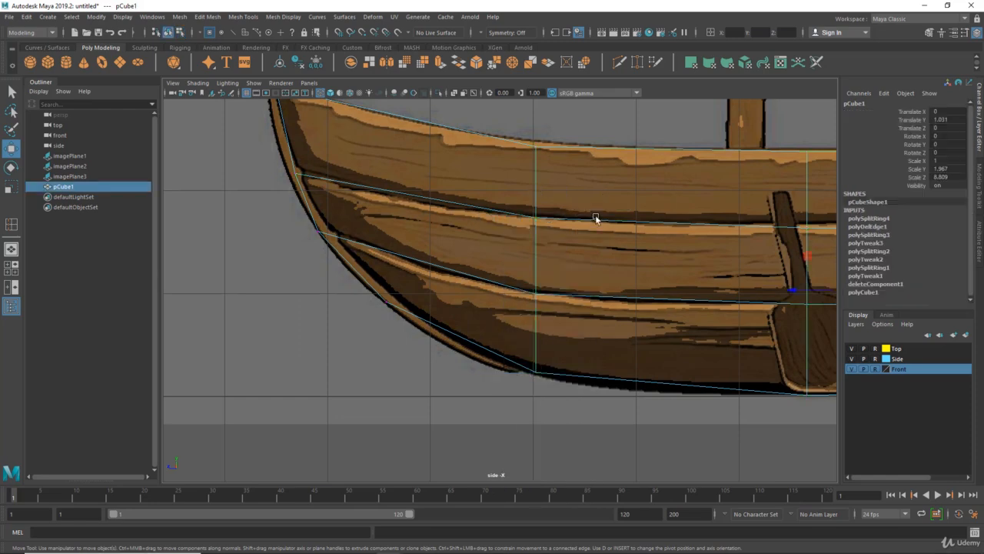
scroll(582, 259, "down", 5)
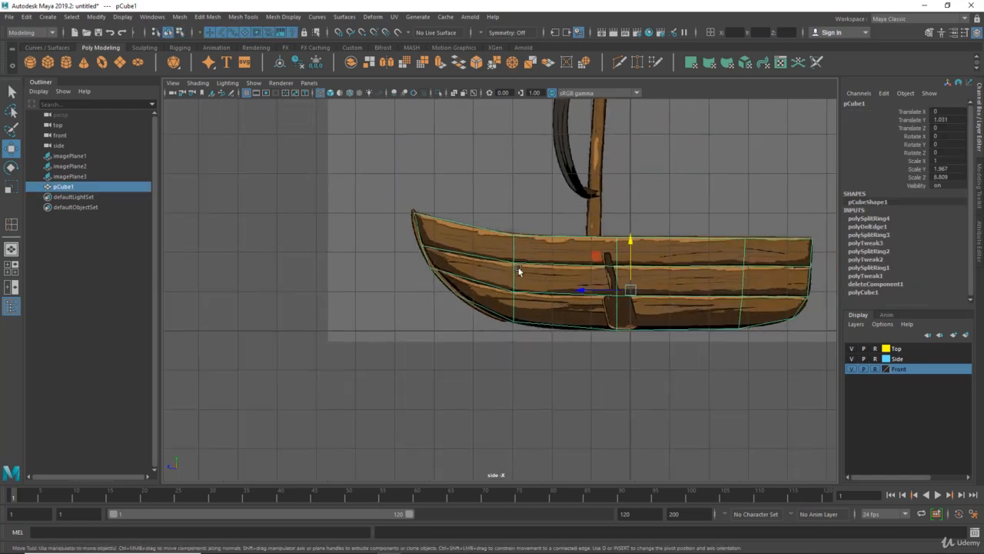
scroll(518, 268, "up", 2)
scroll(595, 264, "down", 1)
- Delete all the faces along the top of the hull in the perspective view and return to object mode
key("space")
key("space")
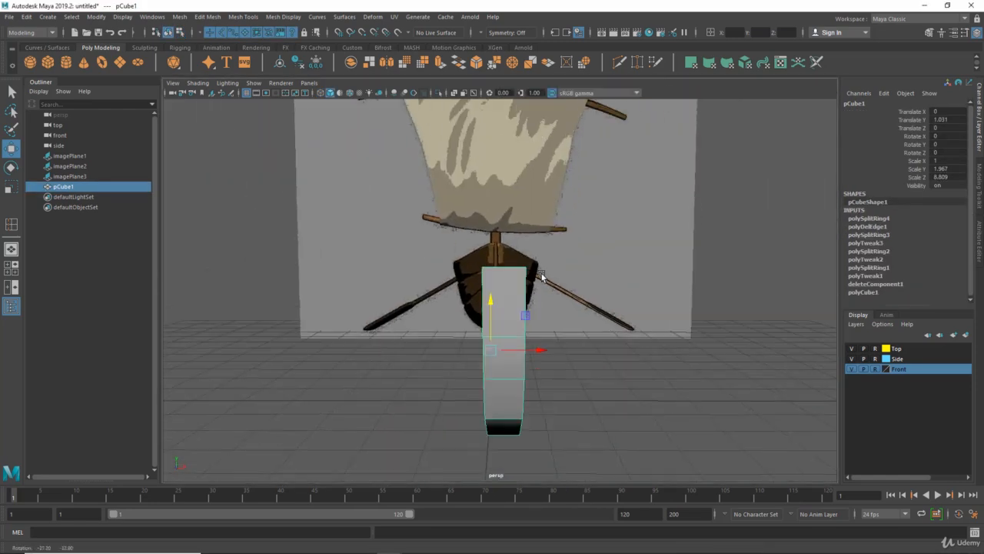
scroll(541, 273, "down", 2)
left_click_drag(517, 249, 571, 329, "alt")
right_click_drag(469, 307, 468, 327)
left_click(480, 303)
left_click_drag(529, 309, 567, 299, "alt")
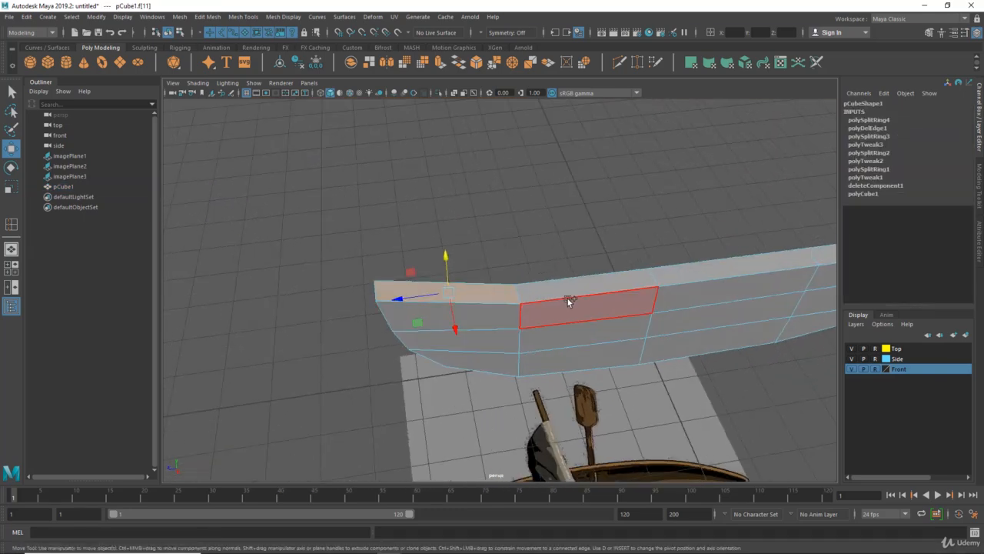
left_click_drag(723, 279, 592, 265, "alt")
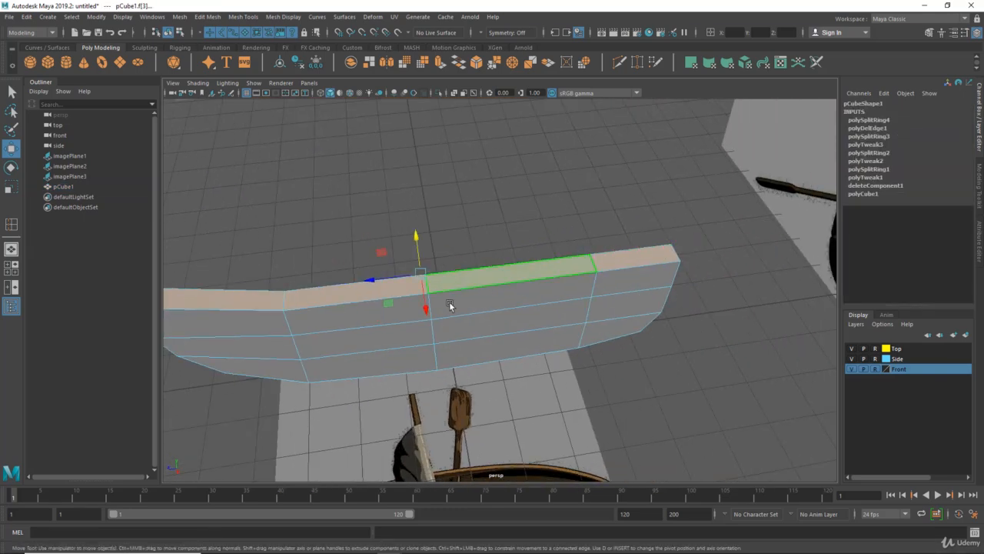
left_click_drag(449, 302, 566, 287, "alt")
right_click(559, 269, "shift")
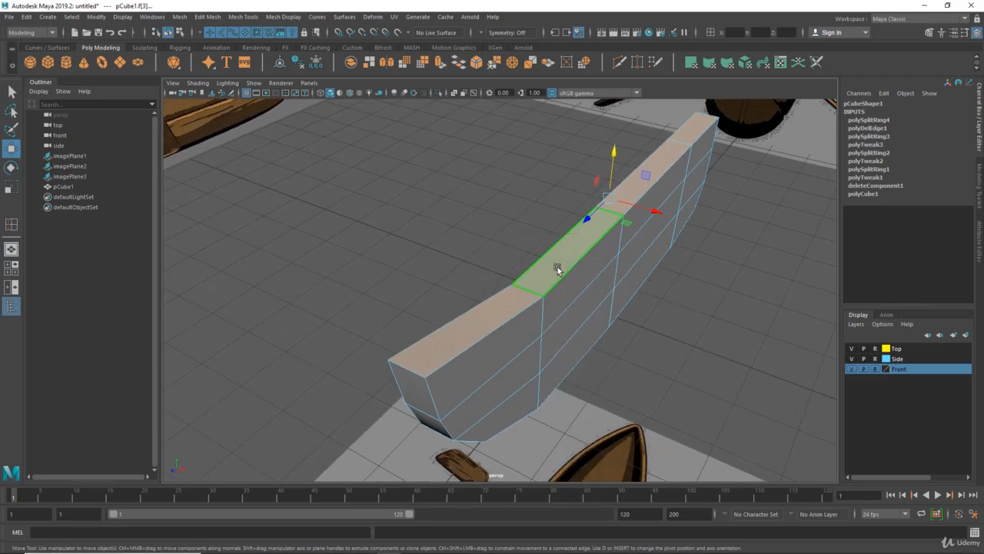
left_click_drag(556, 266, 527, 301, "alt")
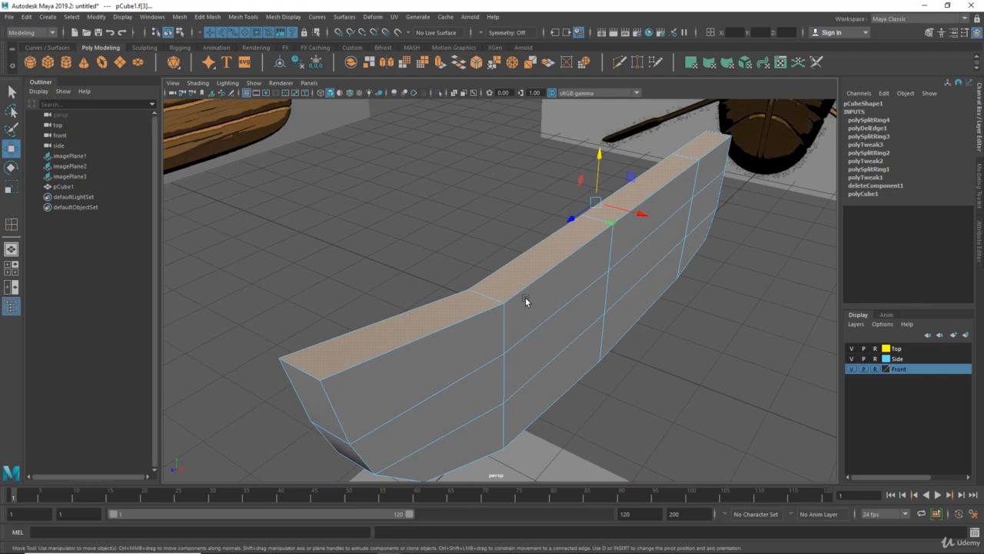
key("Delete")
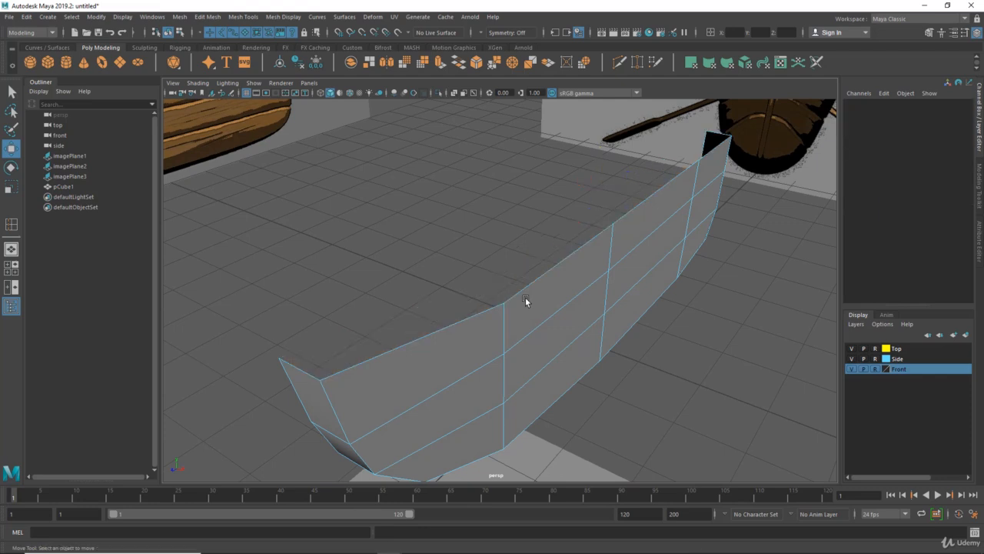
right_click(574, 261)
left_click(519, 262)
right_click(540, 313)
left_click(582, 250)
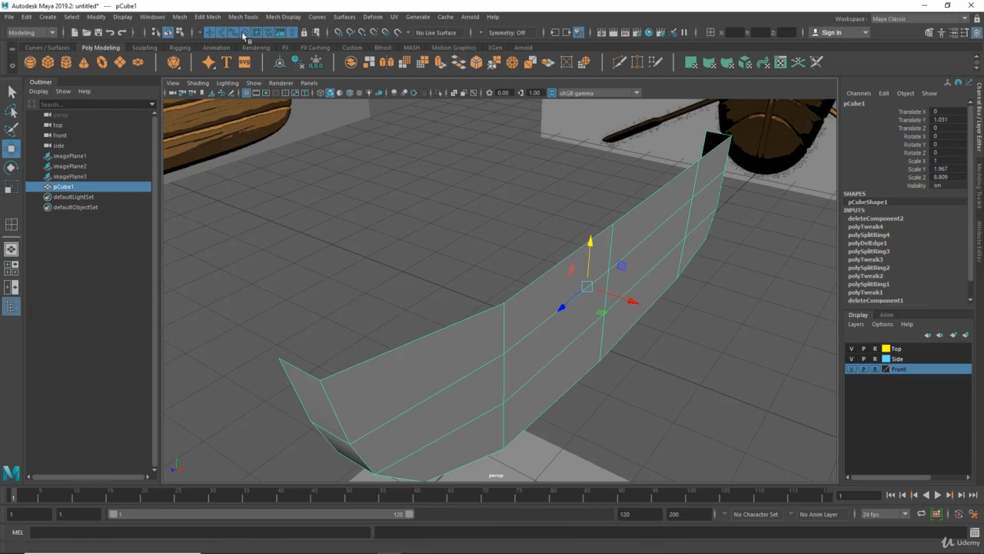
left_click(208, 17)
left_click(476, 268)
mouse_move(476, 269)
left_mouse_down("alt")
mouse_move(483, 320)
mouse_move(442, 309)
mouse_move(488, 256)
mouse_move(423, 247)
mouse_move(420, 303)
mouse_move(434, 318)
mouse_move(482, 286)
left_mouse_up("alt")
scroll(442, 309, "down", 3)
left_click(428, 307)
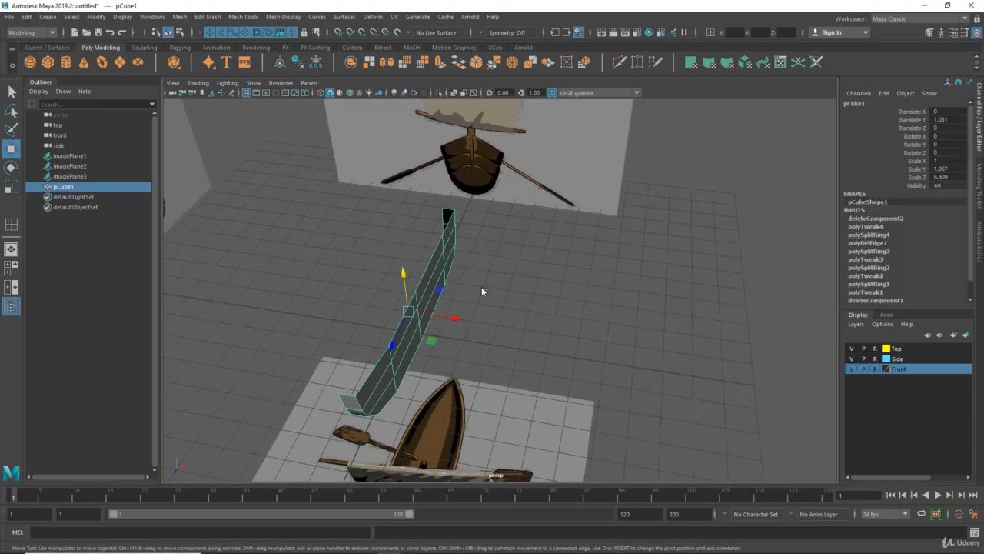
- In vertex mode, select all vertices on the hull's outer side and move them slightly outward along X
key("space")
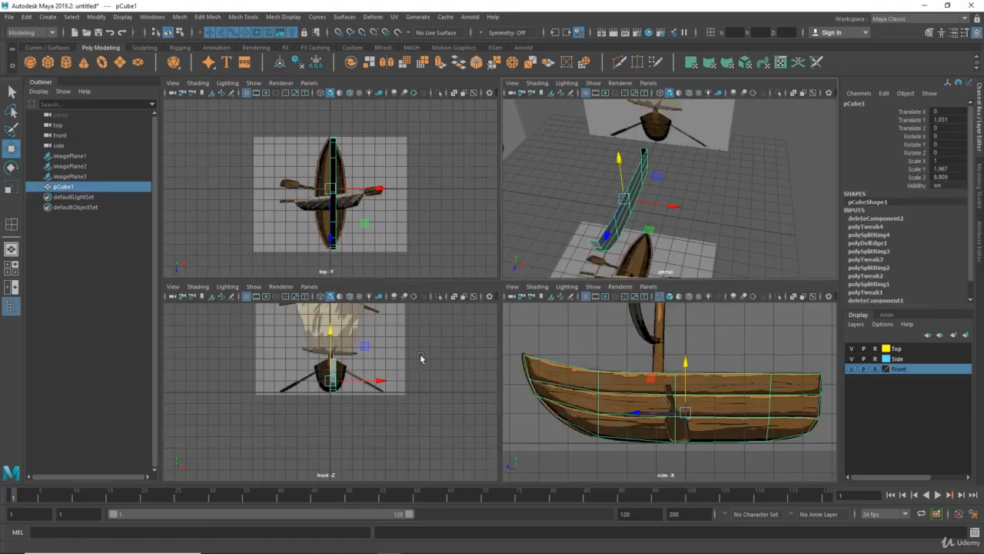
right_click_drag(420, 358, 446, 408, "alt")
left_click_drag(616, 223, 600, 197, "alt")
right_click_drag(600, 197, 569, 199)
left_click_drag(569, 199, 592, 196, "alt")
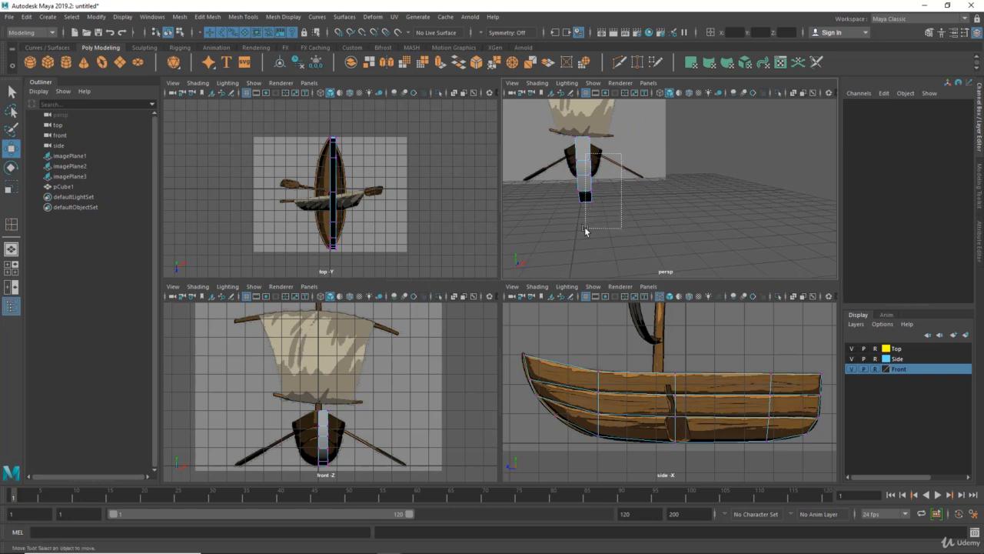
left_click_drag(585, 228, 585, 228)
middle_click_drag(399, 144, 418, 138, "alt")
right_click_drag(418, 138, 437, 130, "alt")
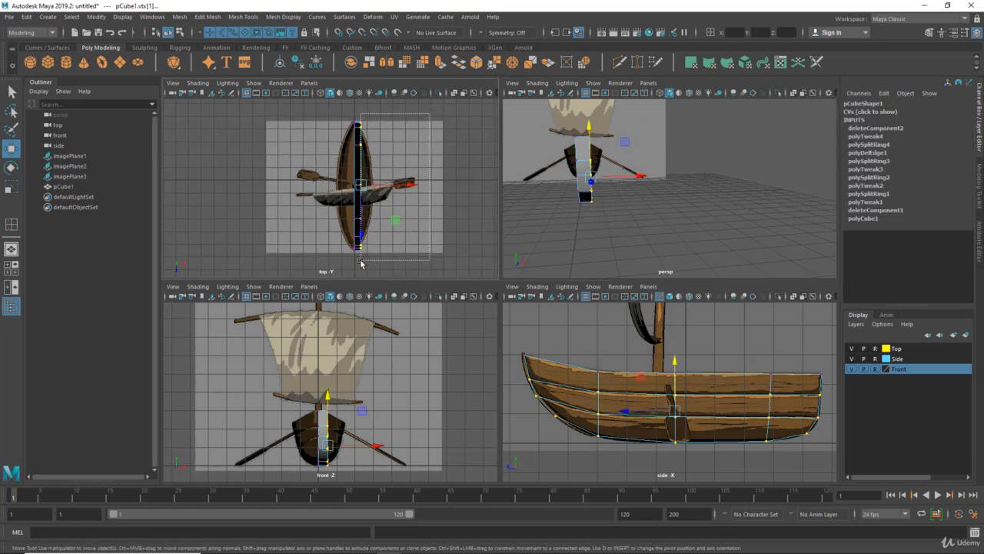
left_click_drag(358, 264, 358, 264)
middle_click_drag(394, 228, 368, 241, "alt")
right_click_drag(369, 242, 399, 233, "alt")
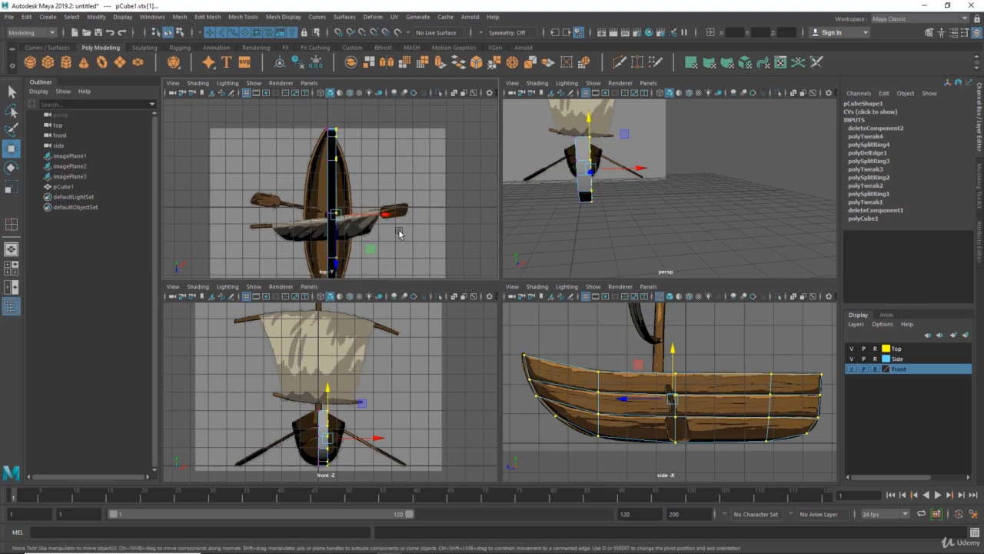
middle_click_drag(390, 217, 393, 165, "alt")
right_click_drag(371, 196, 387, 189, "alt")
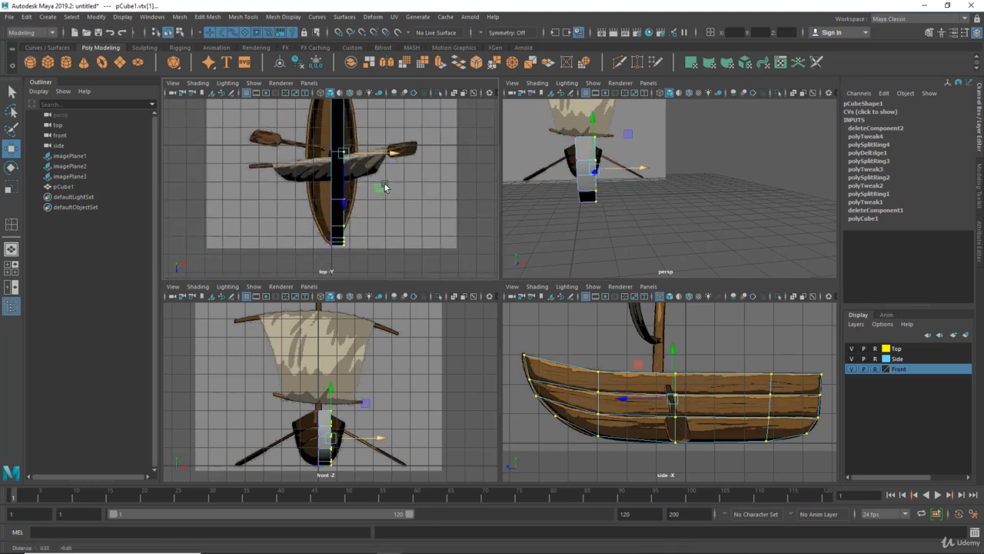
middle_click_drag(387, 189, 386, 221, "alt")
- In the top view, move the outer vertices of the three inner edge loops outward, widening the hull between bow and stern
left_click(400, 146)
left_click_drag(379, 108, 365, 187)
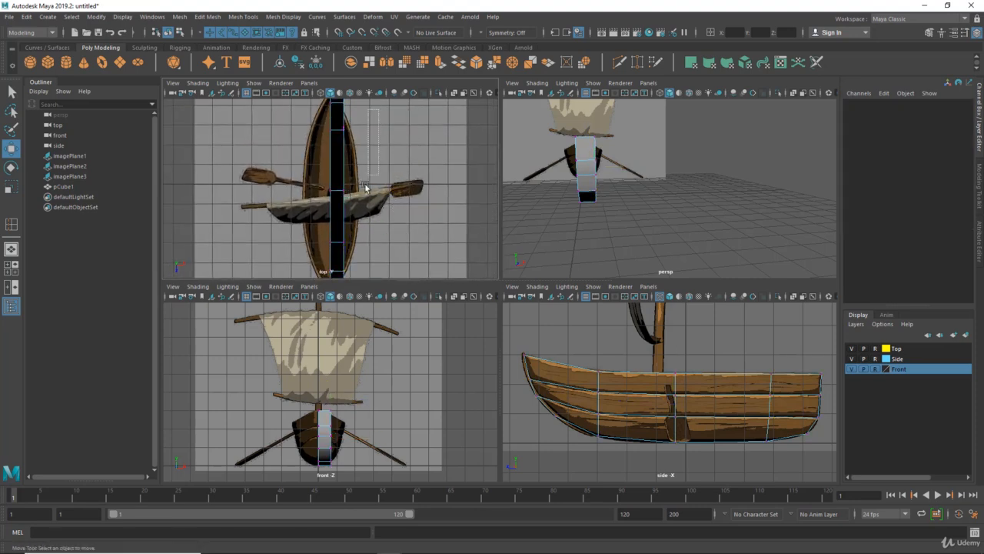
left_click_drag(338, 264, 339, 263)
middle_click_drag(352, 242, 360, 279, "alt")
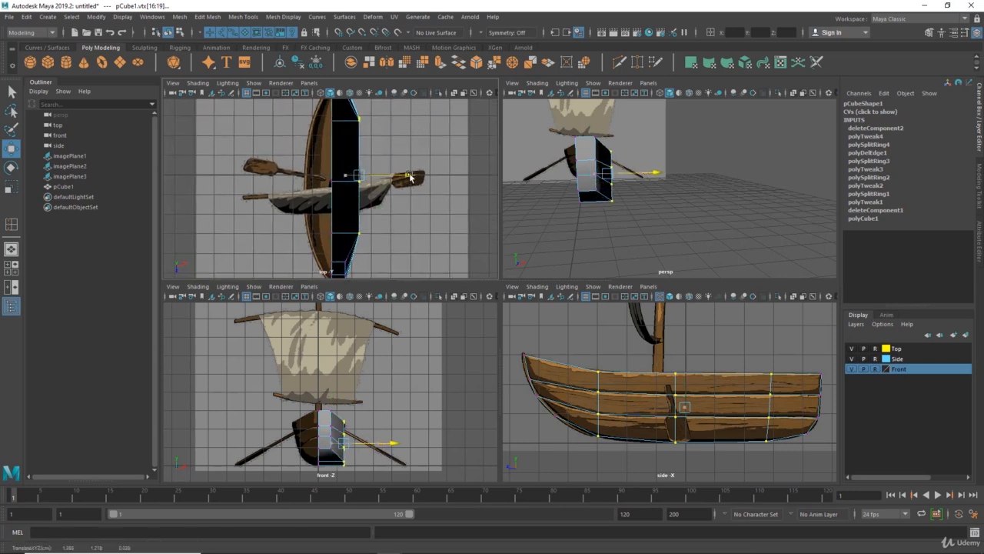
middle_click_drag(375, 216, 380, 147, "alt")
right_click_drag(380, 147, 454, 212, "alt")
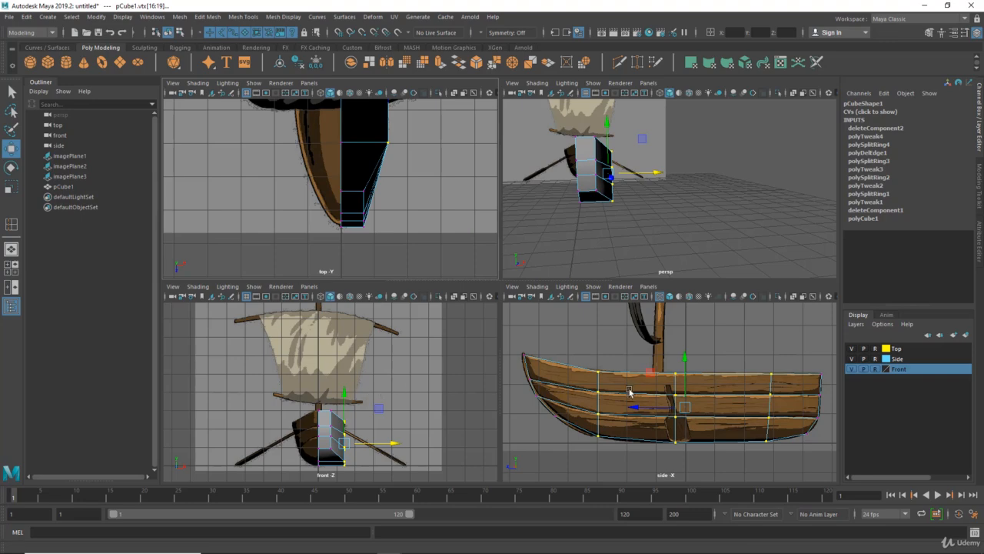
- Select the middle loop's outer vertices and move them slightly further outward along X
left_click_drag(609, 200, 625, 174, "alt")
scroll(597, 170, "up", 5)
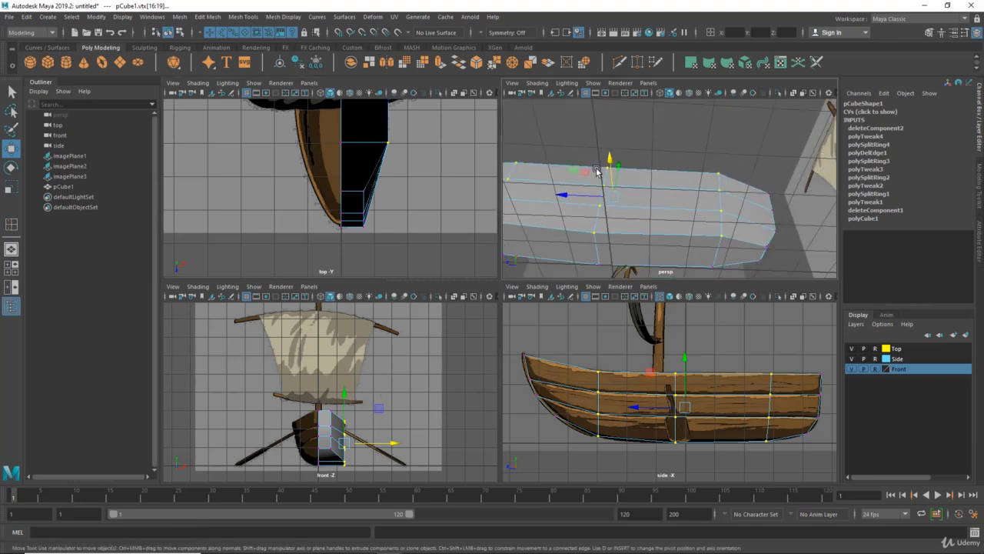
left_click_drag(572, 149, 632, 242)
left_click_drag(632, 242, 677, 221, "alt")
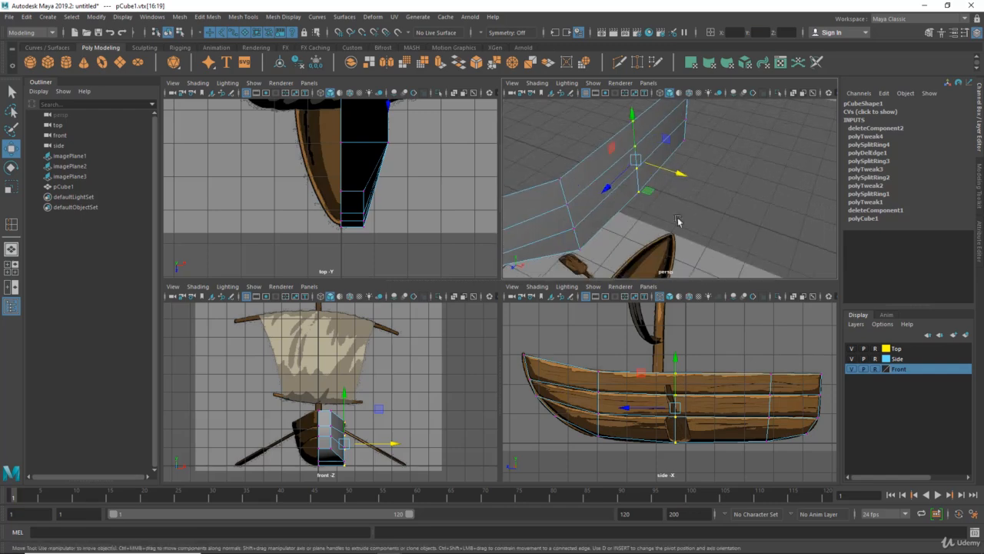
left_click_drag(689, 182, 662, 161, "alt")
middle_click_drag(643, 386, 691, 372, "alt")
middle_click_drag(351, 387, 390, 414, "alt")
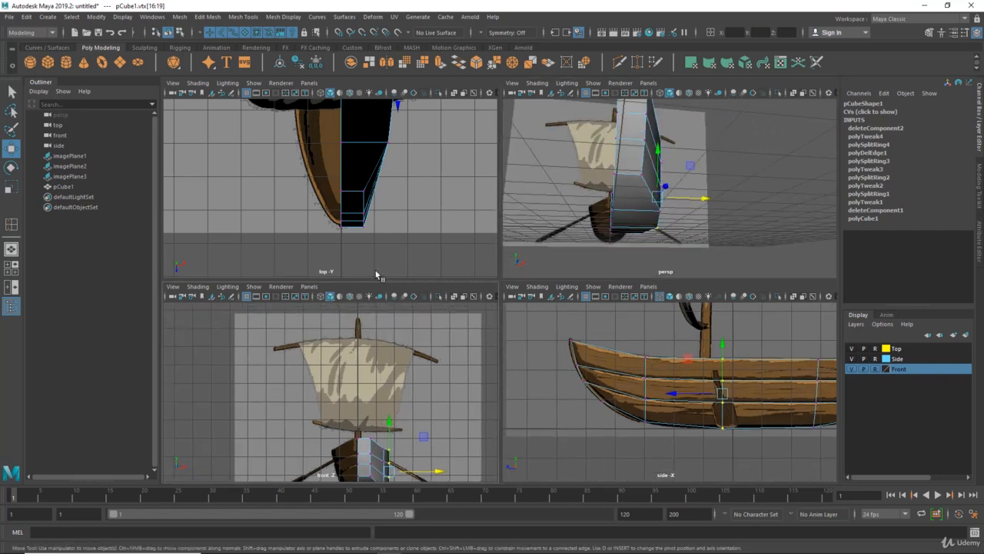
middle_click_drag(355, 140, 358, 208, "alt")
right_click_drag(358, 208, 394, 219, "alt")
middle_click_drag(394, 219, 360, 227, "alt")
- Return the hull to object mode and inspect its form in smooth mesh preview, then switch the preview off
left_click_drag(585, 202, 754, 221, "alt")
left_click(564, 212)
left_click(686, 203, "shift")
left_click(795, 182, "shift")
left_click_drag(795, 183, 633, 197, "alt")
right_click_drag(640, 212, 682, 141)
left_click_drag(683, 142, 723, 248, "alt")
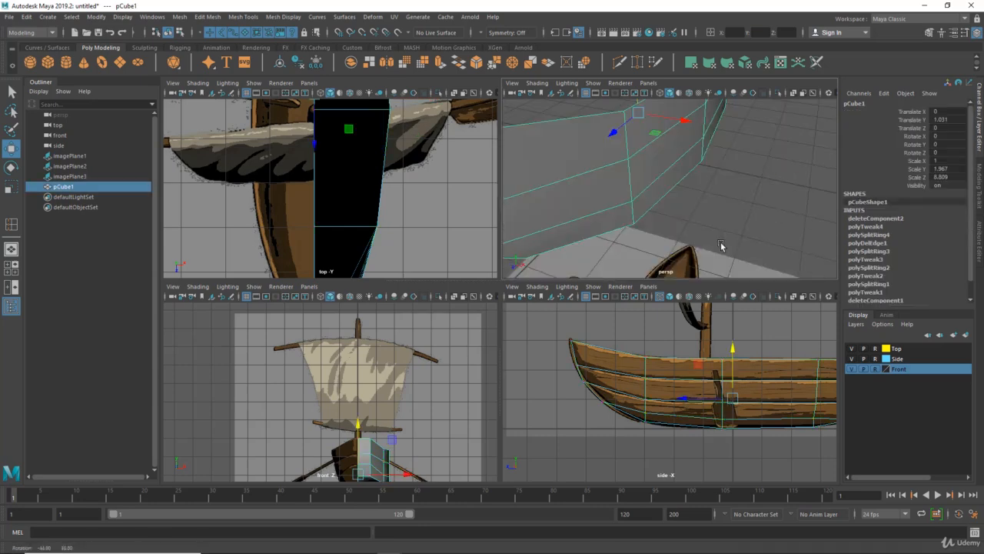
right_click_drag(723, 248, 699, 195, "alt")
left_click_drag(699, 196, 562, 225, "alt")
key("3")
left_click(675, 220)
right_click_drag(562, 225, 541, 224, "alt")
left_click_drag(540, 223, 632, 238, "alt")
middle_click_drag(632, 238, 596, 229, "alt")
left_click_drag(595, 228, 632, 185, "alt")
right_click_drag(632, 184, 720, 209, "alt")
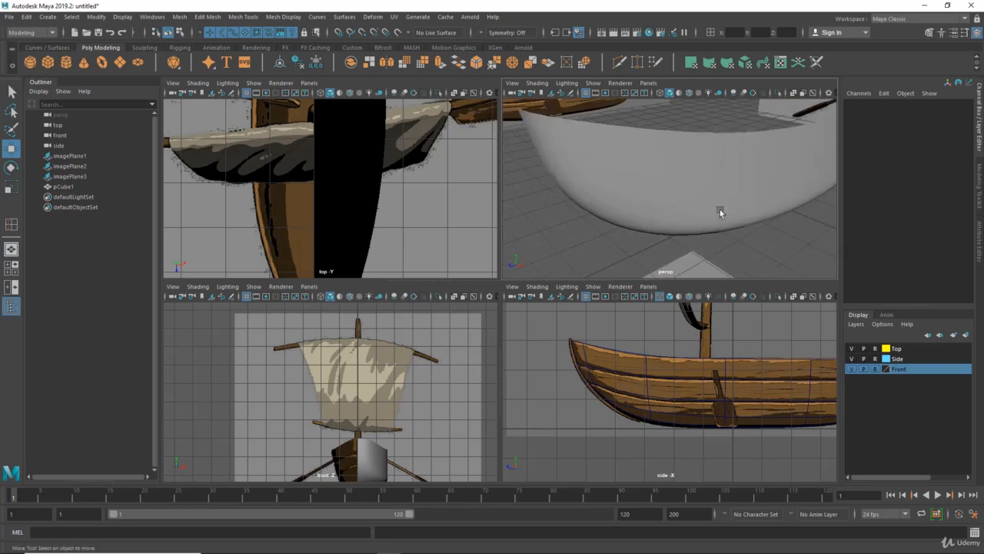
left_click(623, 208)
key("1")
- In vertex mode, pull the bow's upper outer corner vertices slightly back toward the stern
right_click_drag(622, 208, 600, 203, "alt")
left_click_drag(599, 204, 670, 244, "alt")
right_click_drag(654, 205, 619, 195)
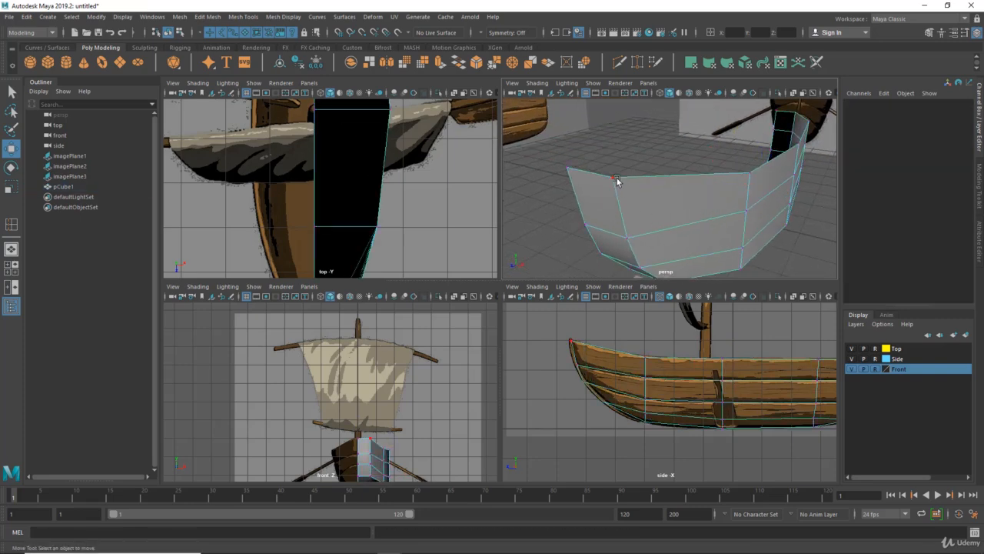
left_click(614, 178)
left_click_drag(616, 180, 635, 253, "alt")
middle_click_drag(635, 253, 623, 194, "alt")
left_click_drag(635, 193, 658, 198, "alt")
- Move the bow's lowest outer vertex back and slightly up, checking it against the side reference
left_click(624, 192)
left_click(669, 193)
key("w")
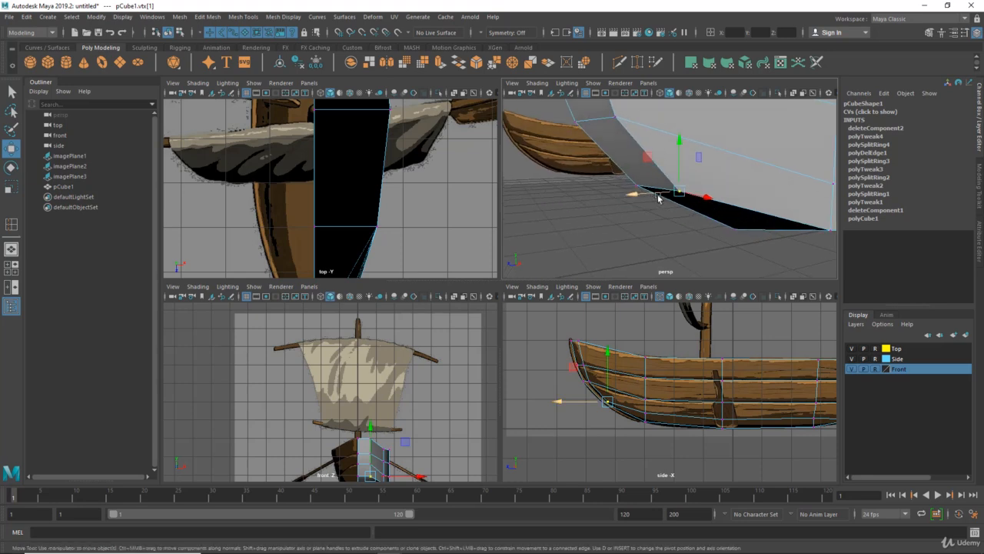
middle_click_drag(644, 384, 615, 326, "alt")
scroll(552, 354, "up", 10)
middle_click_drag(551, 353, 778, 460, "alt")
middle_click_drag(624, 405, 648, 409, "alt")
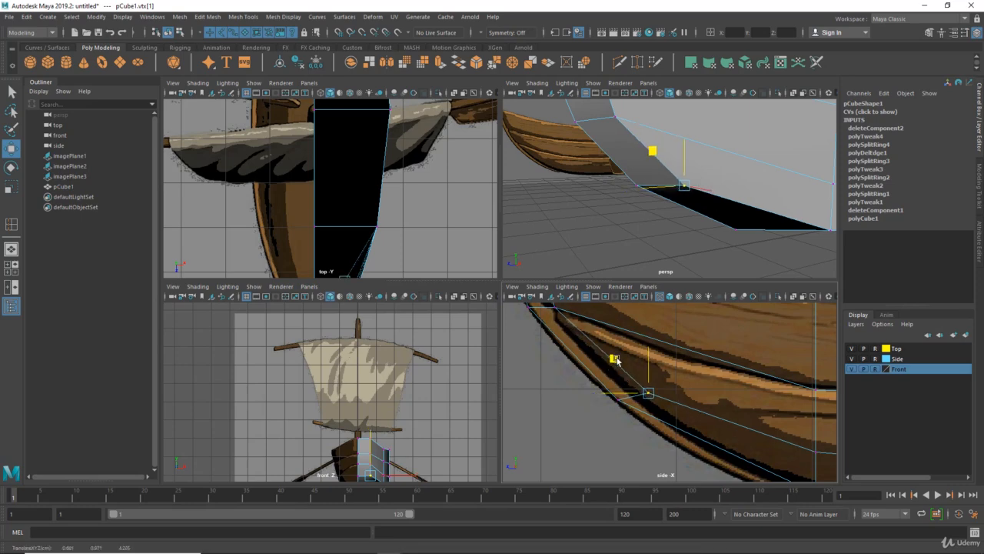
middle_click_drag(615, 359, 738, 418, "alt")
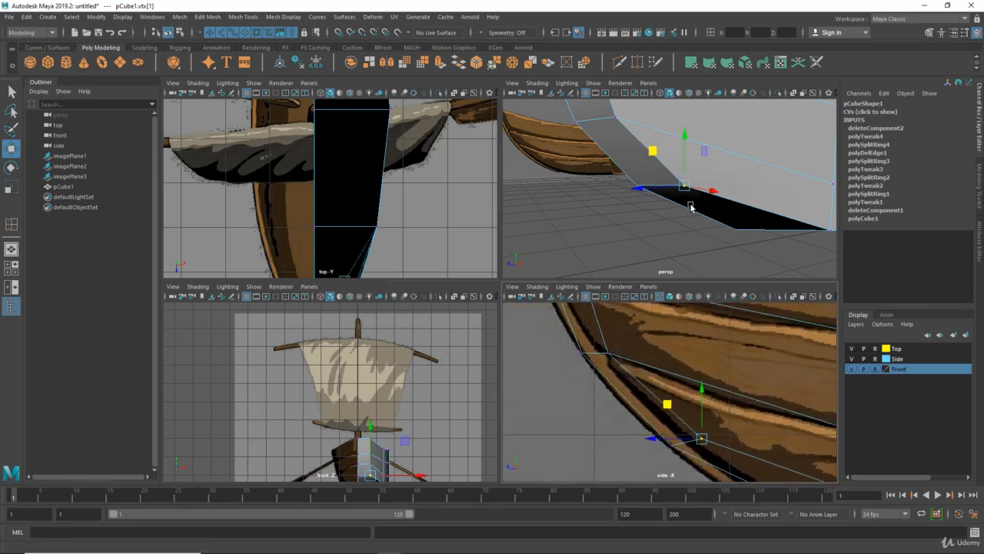
- Display the top view in wireframe so that the reference image shows through the hull
scroll(395, 212, "down", 8)
middle_click_drag(349, 199, 406, 185, "alt")
scroll(406, 185, "up", 4)
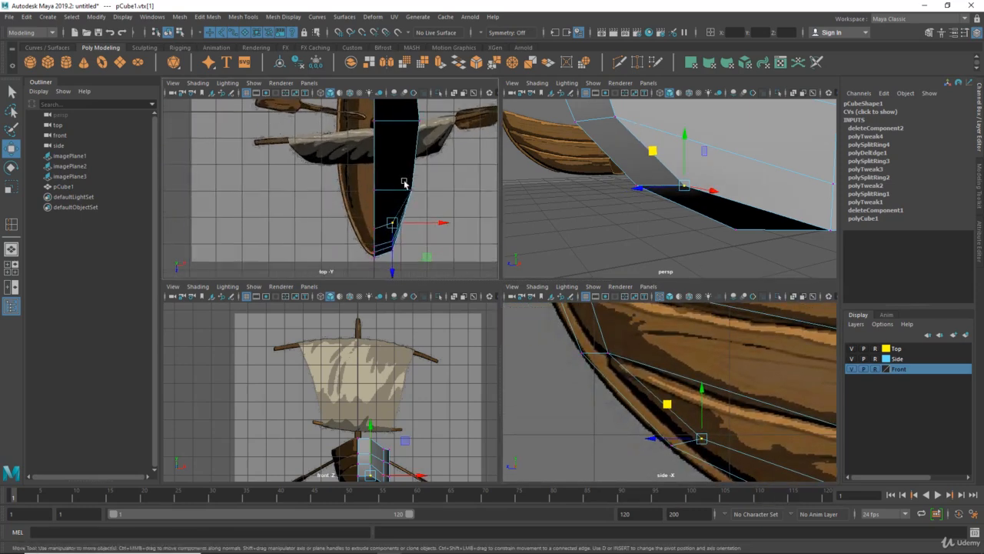
middle_click_drag(403, 115, 384, 220, "alt")
key("4")
- In the top view, select the stern's outer vertices and move them inward toward the centre line
right_click_drag(384, 220, 395, 225, "alt")
middle_click_drag(395, 224, 362, 153, "alt")
right_click_drag(363, 154, 391, 208, "alt")
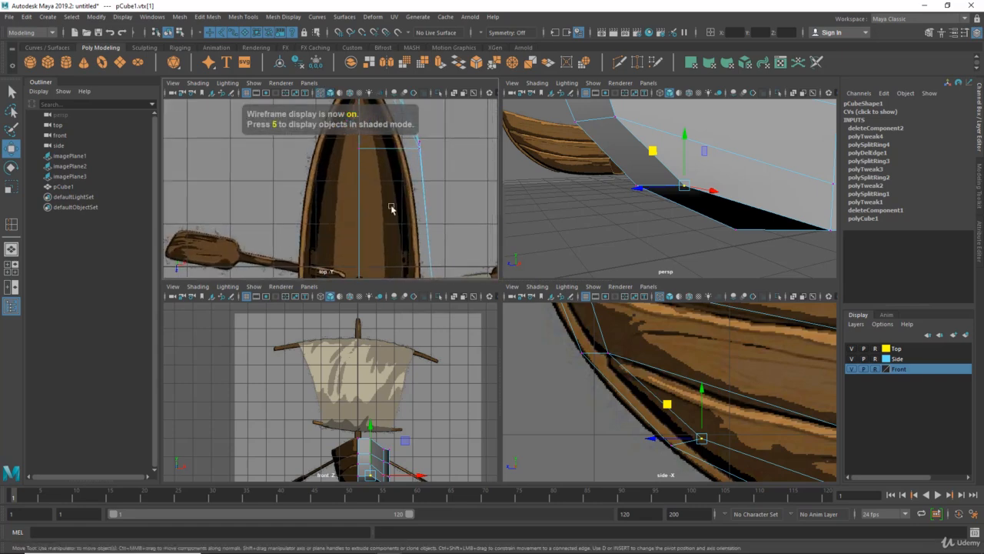
middle_click_drag(391, 208, 364, 251, "alt")
right_click_drag(364, 251, 400, 233, "alt")
middle_click_drag(399, 233, 390, 239, "alt")
right_click_drag(390, 240, 400, 246, "alt")
middle_click_drag(400, 246, 386, 198, "alt")
right_click_drag(387, 198, 369, 163, "alt")
middle_click_drag(369, 162, 389, 220, "alt")
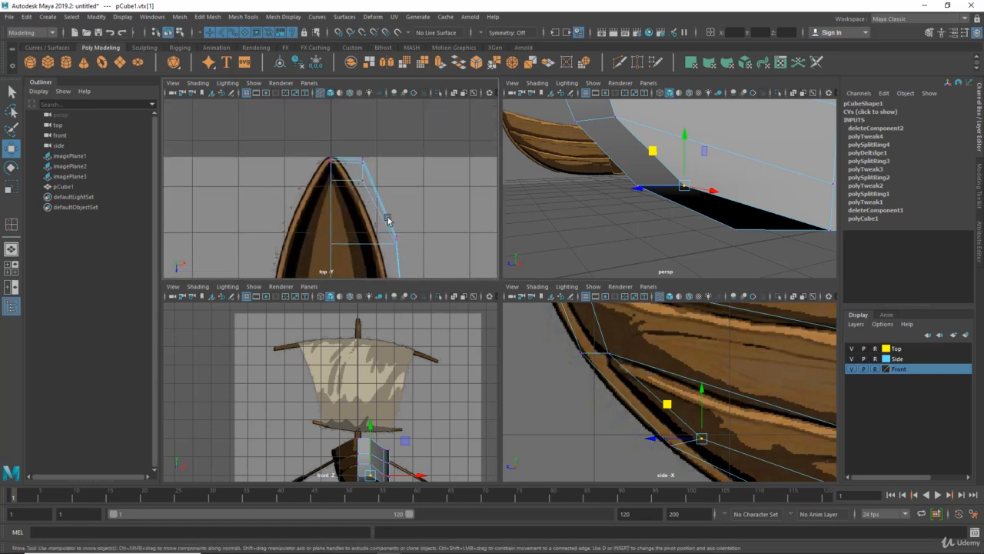
scroll(359, 201, "up", 1)
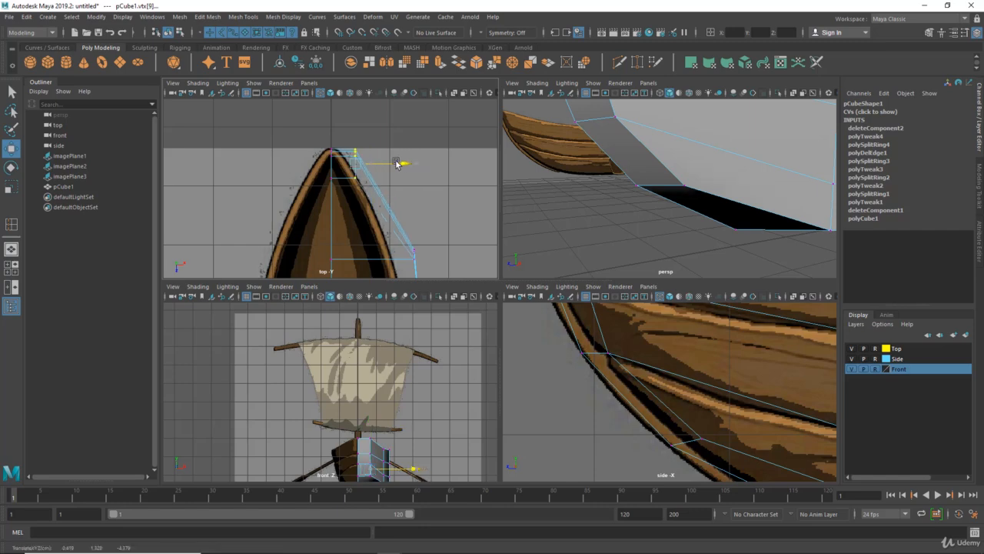
left_click_drag(392, 164, 392, 164)
- Move the outer vertices of the rear loop and the middle loop inward onto the boat's outline in the top reference
middle_click_drag(391, 216, 385, 149, "alt")
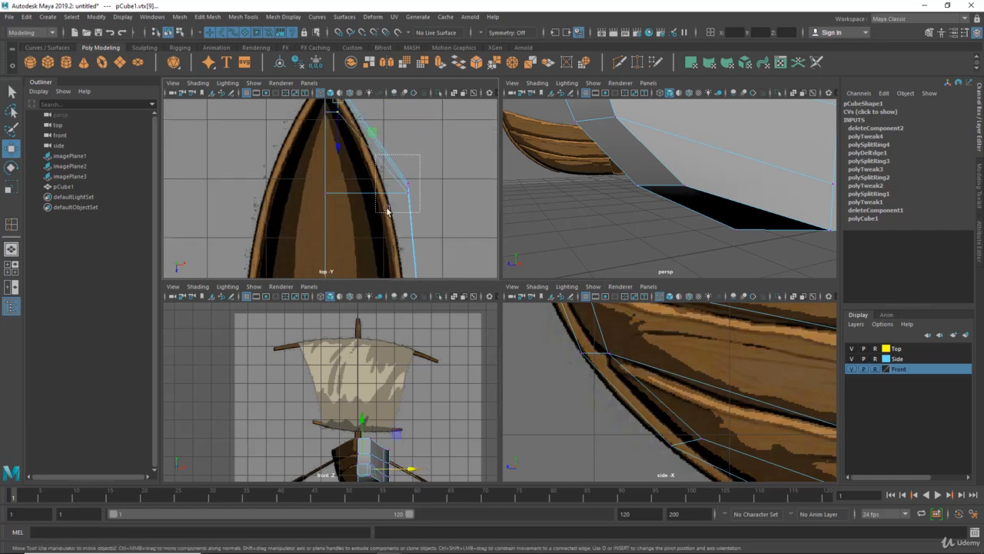
middle_click_drag(392, 221, 400, 97, "alt")
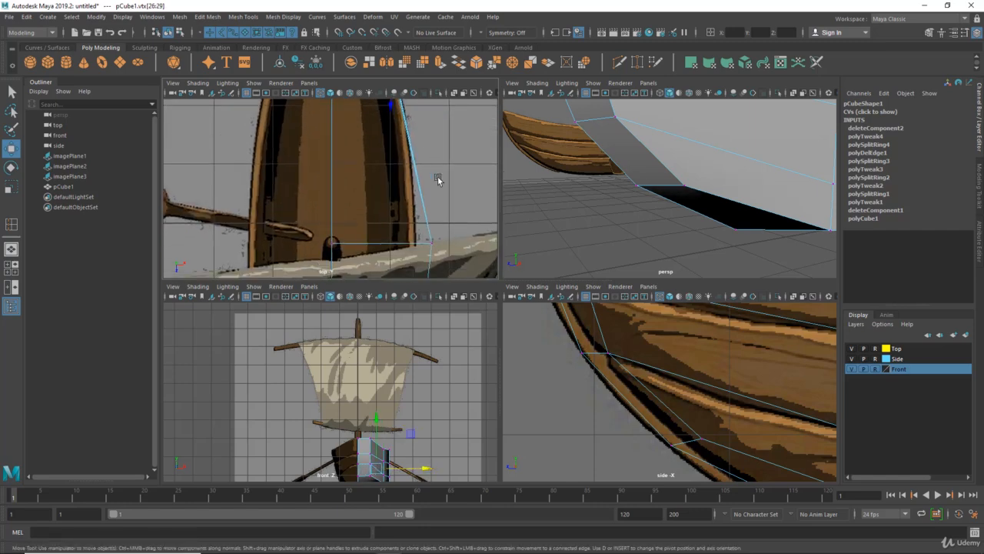
middle_click_drag(457, 217, 437, 136, "alt")
left_click_drag(437, 136, 396, 201)
middle_click_drag(405, 209, 404, 229, "alt")
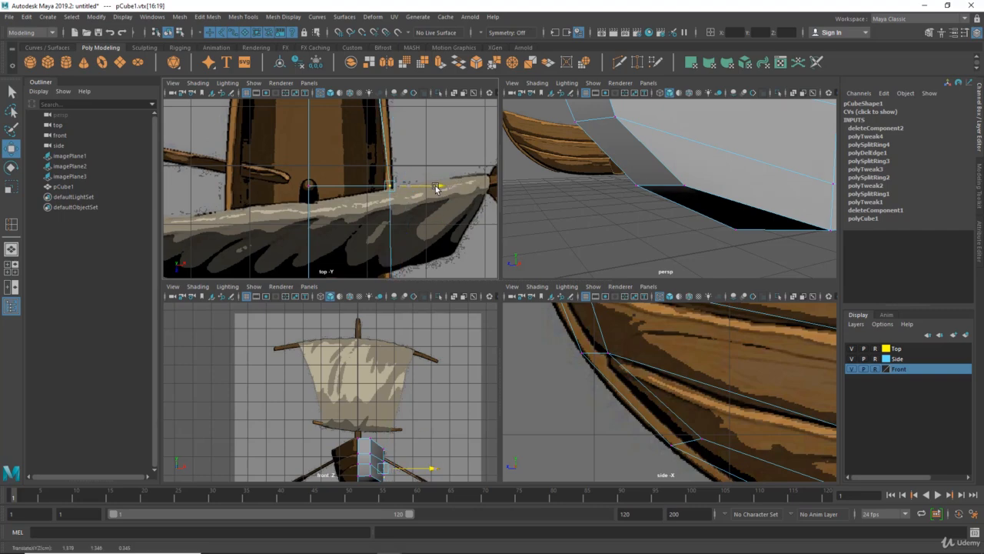
- Move the front loop's outer vertices inward onto the boat's outline in the top reference
middle_click_drag(393, 265, 408, 109, "alt")
left_click_drag(427, 154, 378, 205)
middle_click_drag(445, 176, 443, 148, "alt")
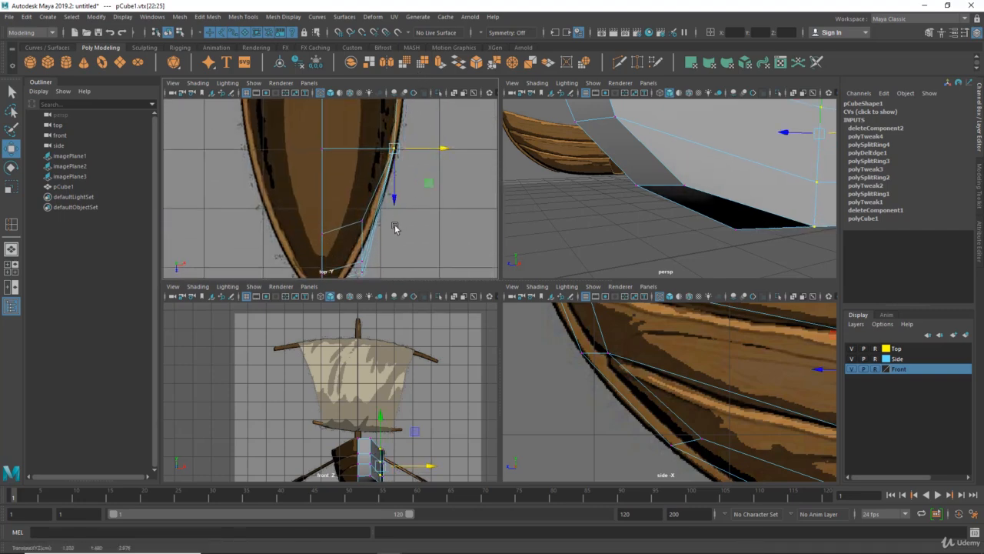
middle_click_drag(394, 227, 394, 160, "alt")
- Maximize the perspective view and examine the hull in smooth mesh preview, then switch the preview off
key("space")
left_click_drag(637, 195, 570, 222, "alt")
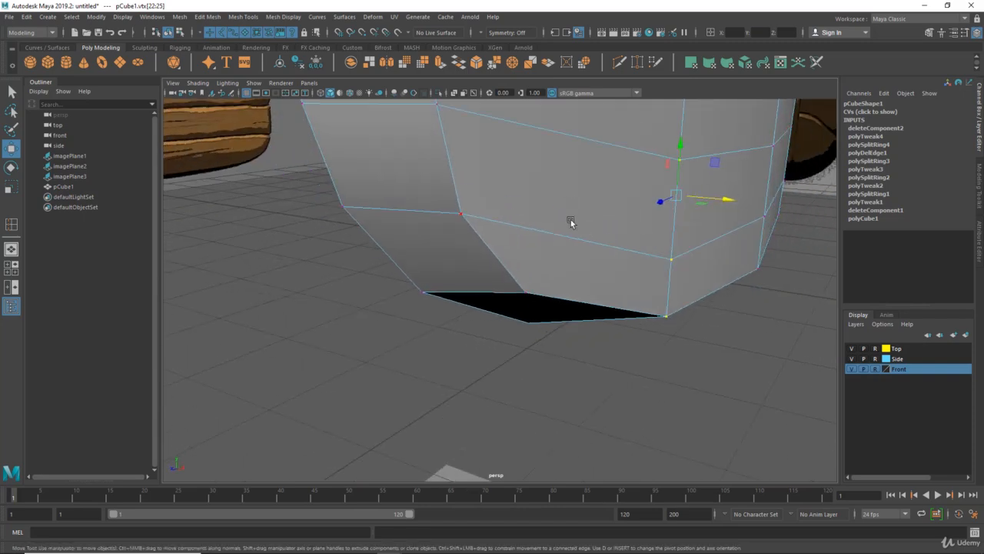
right_click_drag(635, 165, 646, 153)
mouse_move(634, 231)
left_mouse_down("alt")
mouse_move(644, 256)
mouse_move(662, 223)
mouse_move(547, 262)
mouse_move(548, 289)
mouse_move(504, 256)
mouse_move(575, 315)
mouse_move(545, 346)
mouse_move(556, 311)
left_mouse_up("alt")
key("3")
left_click(575, 314)
right_click_drag(556, 312, 594, 312, "alt")
left_click(561, 300)
left_click_drag(561, 300, 559, 323, "alt")
key("1")
- Adjust the stern's outer corner vertices one at a time in the perspective view
middle_click_drag(559, 324, 534, 324, "alt")
left_click_drag(534, 324, 576, 396, "alt")
left_click(582, 380)
left_click(573, 373)
left_click(610, 338)
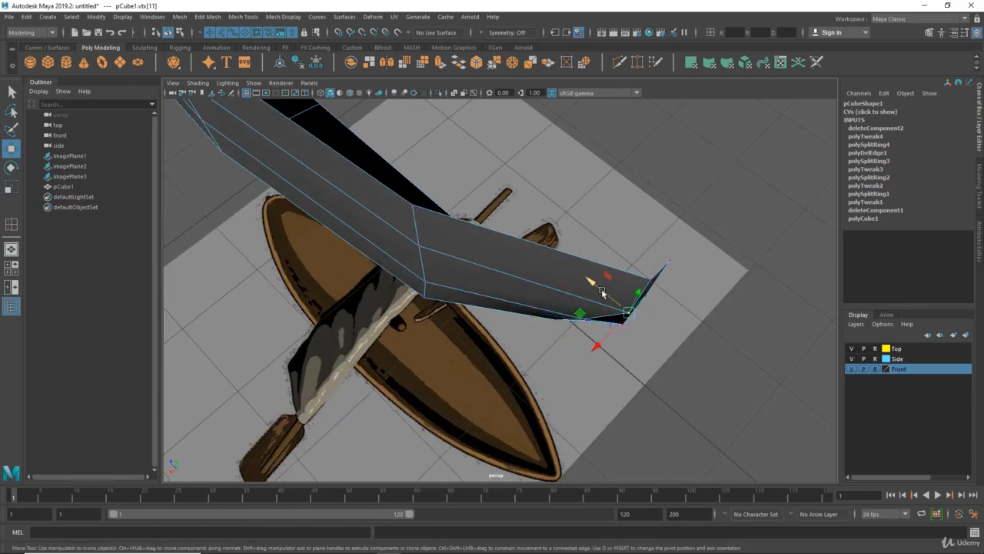
left_click_drag(602, 292, 616, 251, "alt")
left_click_drag(552, 252, 503, 200, "alt")
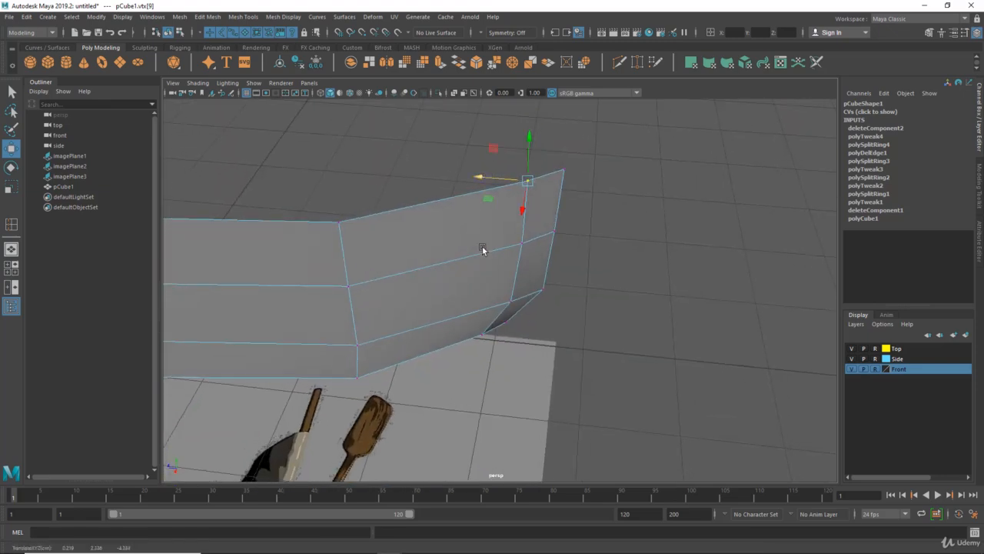
- Preview the half hull smoothed, return to object mode, and inspect the selected unsmoothed mesh from the stern
left_click_drag(483, 250, 507, 300, "alt")
key("3")
key("F8")
left_click(596, 368)
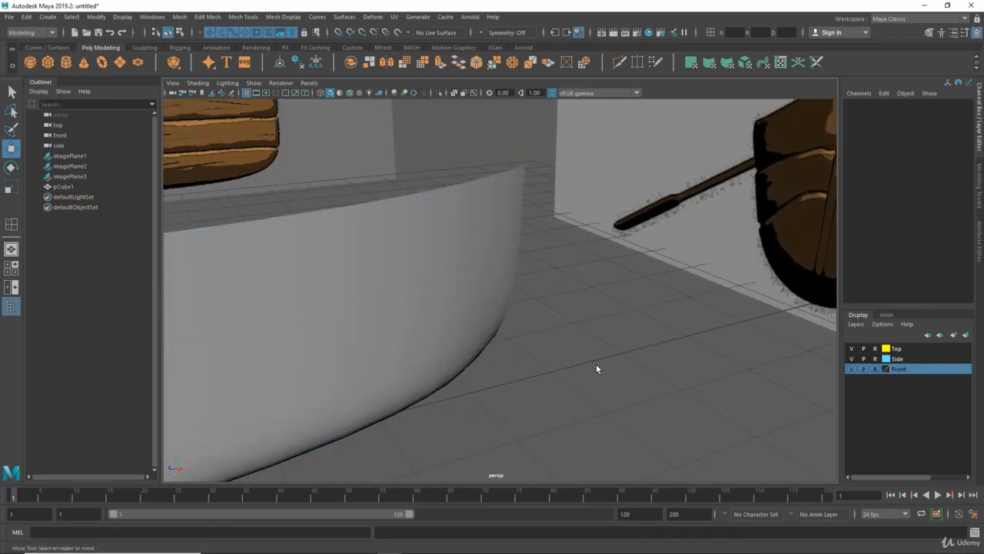
left_click_drag(596, 368, 412, 252, "alt")
right_click_drag(413, 252, 507, 280, "alt")
left_click(510, 284)
left_click_drag(523, 308, 526, 286, "alt")
right_click_drag(526, 286, 561, 316, "alt")
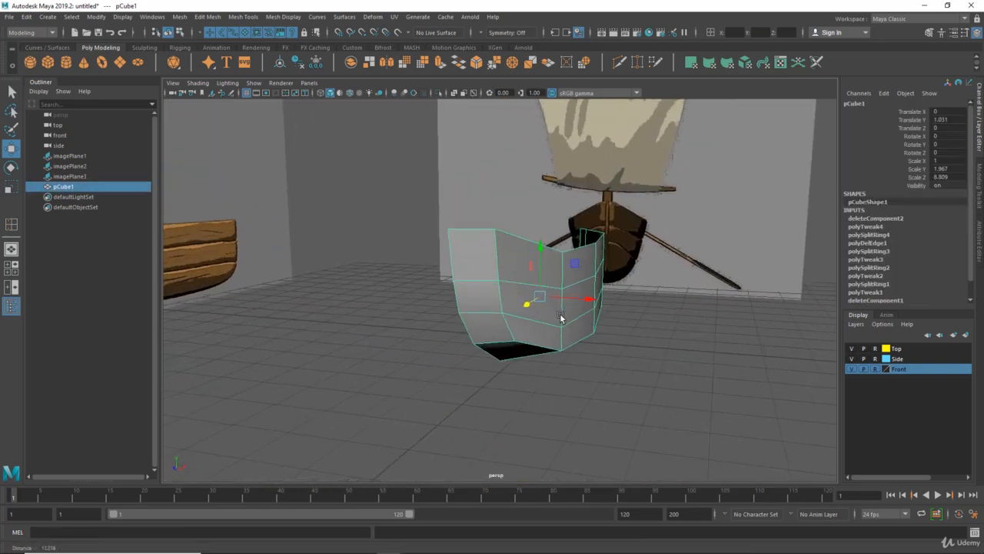
left_click_drag(558, 308, 474, 281, "alt")
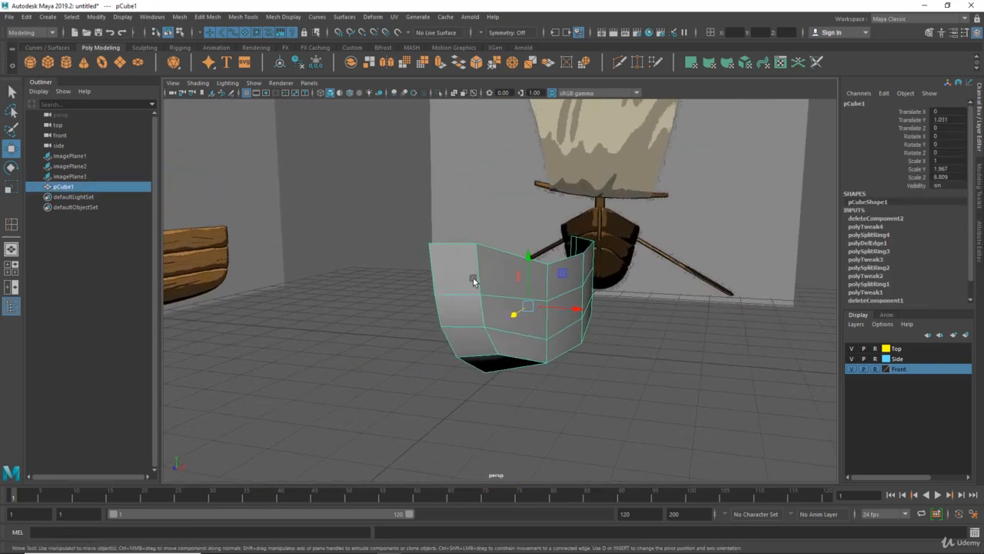
- Open the Mirror options for the half hull and place the dialog clear of the model
left_click(181, 17)
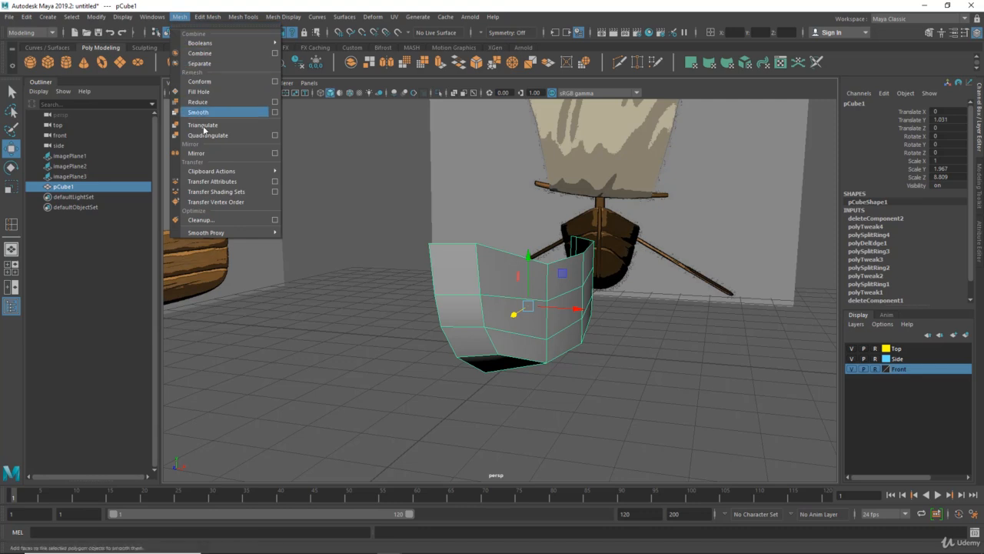
left_click(275, 154)
left_click_drag(637, 236, 513, 178)
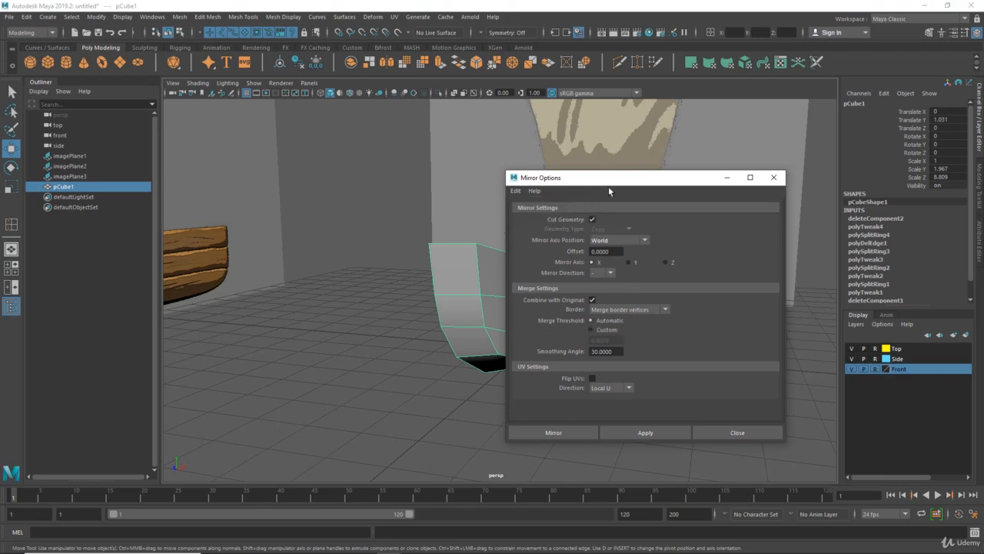
left_click_drag(610, 179, 725, 154)
- Try mirroring the half hull across the world X axis with automatic merge threshold, and check it in smooth preview
left_click_drag(430, 246, 473, 243, "alt")
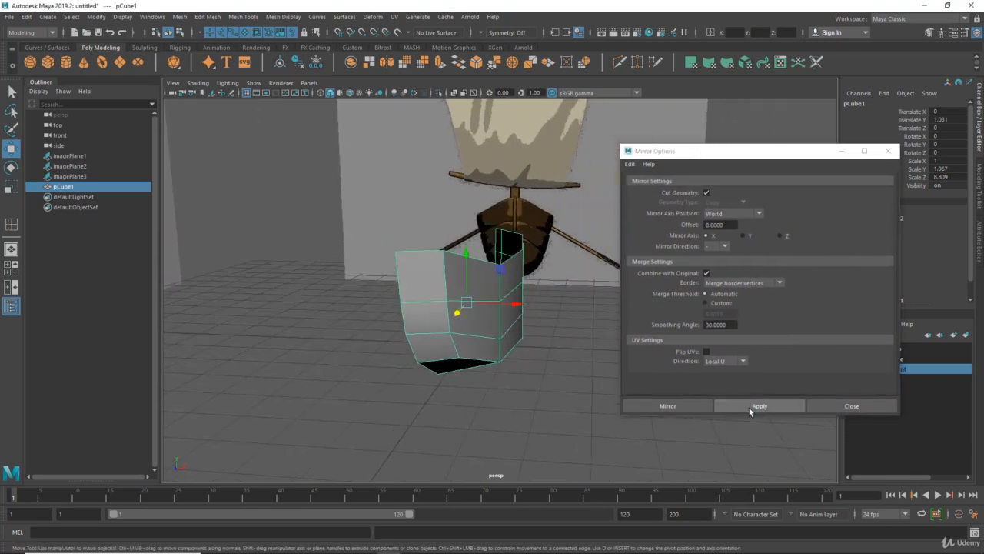
left_click(750, 407)
left_click_drag(531, 346, 468, 290, "alt")
key("q")
key("3")
left_click(498, 350)
left_click(468, 281)
key("1")
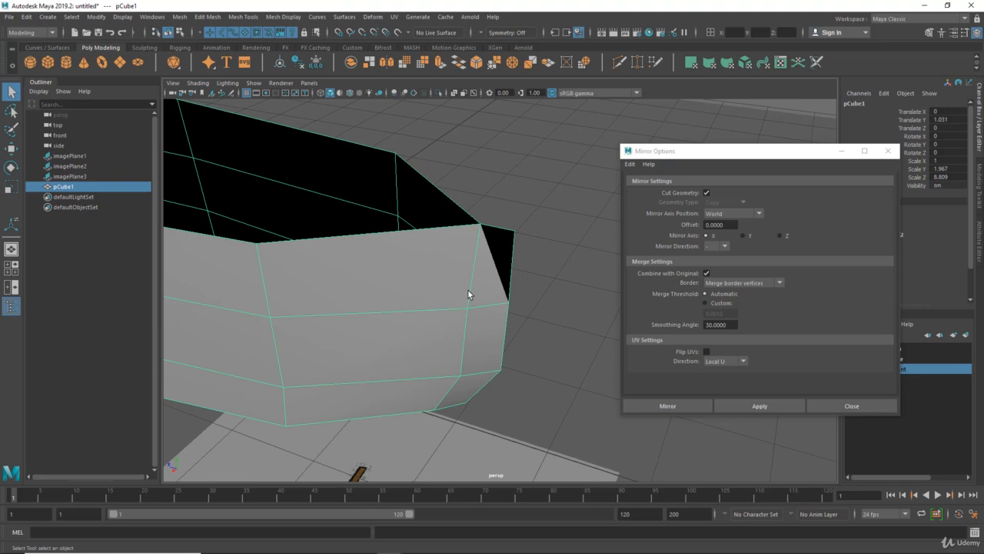
- Undo the automatic-threshold mirror back to the selected half hull
key("ctrl+z")
key("ctrl+z")
key("ctrl+z")
key("ctrl+z")
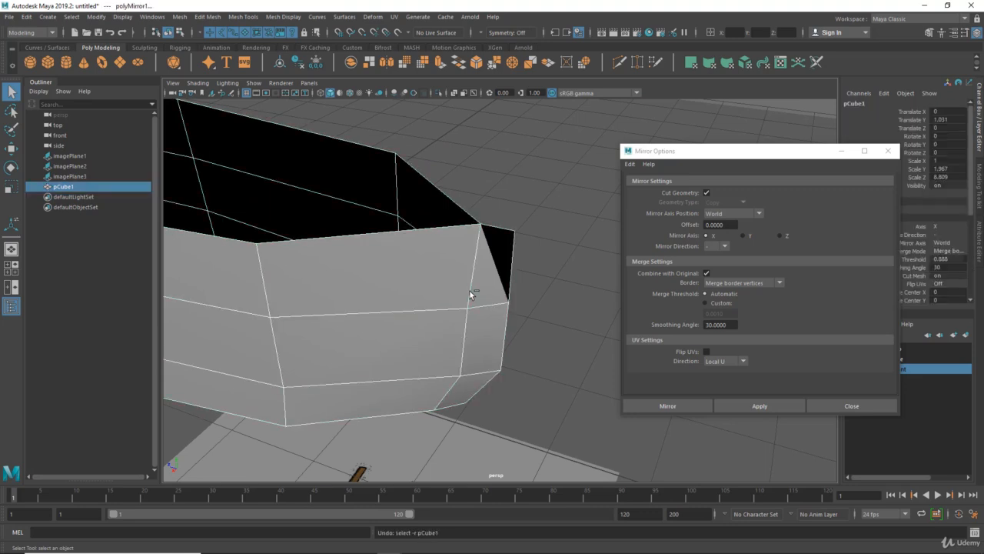
key("ctrl+z")
- Examine the half hull's open centre-line edge at the stern from several angles
left_click_drag(476, 291, 470, 295, "alt")
middle_click_drag(470, 295, 483, 270, "alt")
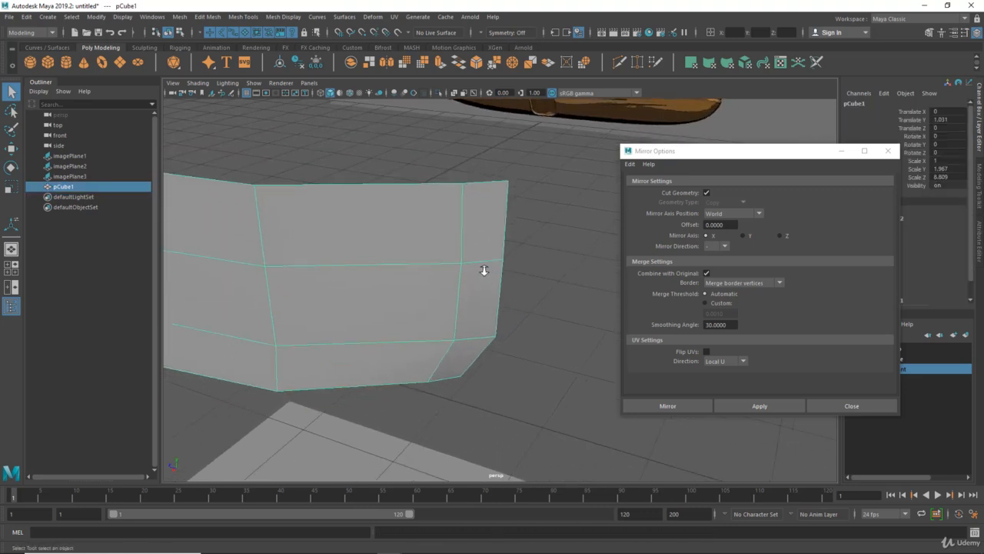
scroll(483, 269, "up", 1)
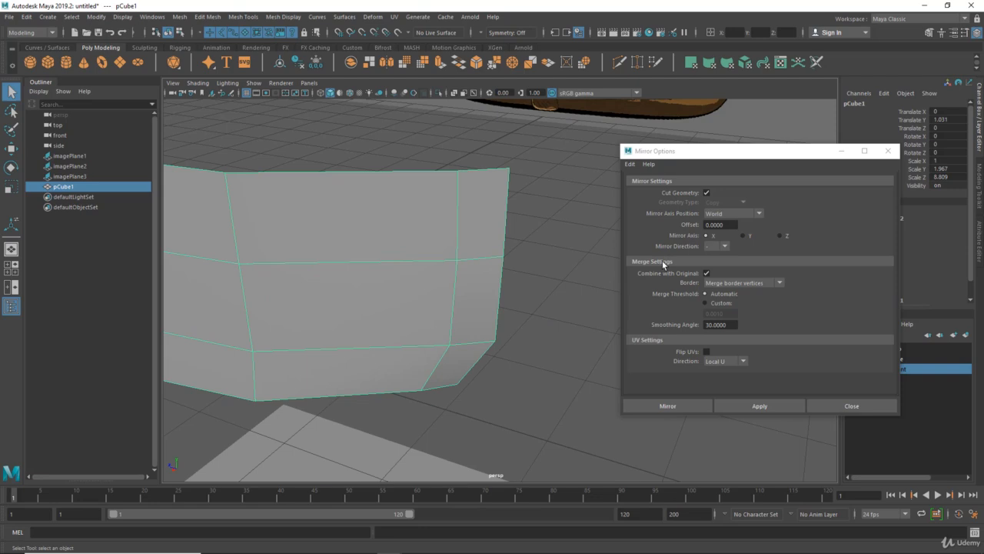
left_click_drag(470, 249, 411, 266, "alt")
right_click_drag(410, 266, 469, 268, "alt")
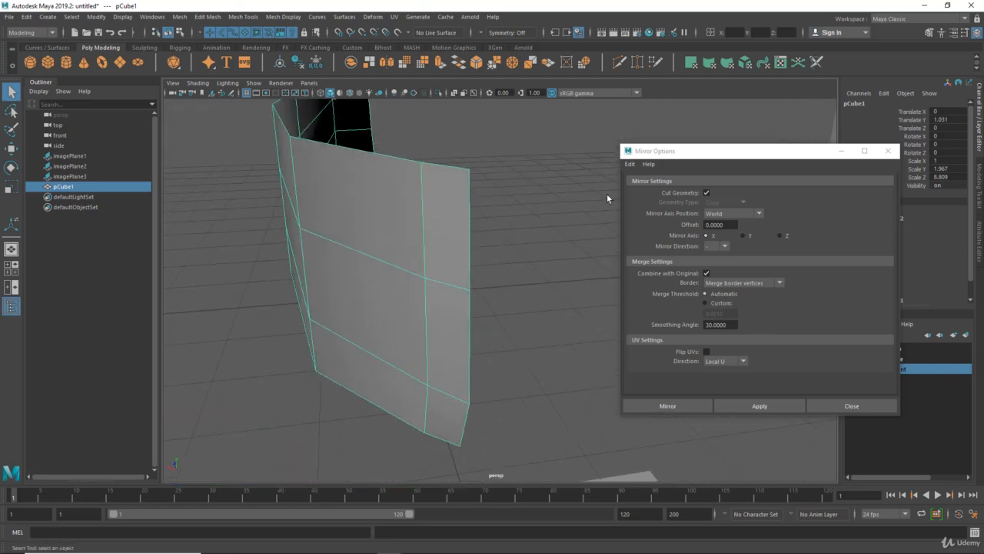
middle_click_drag(484, 259, 464, 275, "alt")
left_click_drag(464, 274, 444, 279, "alt")
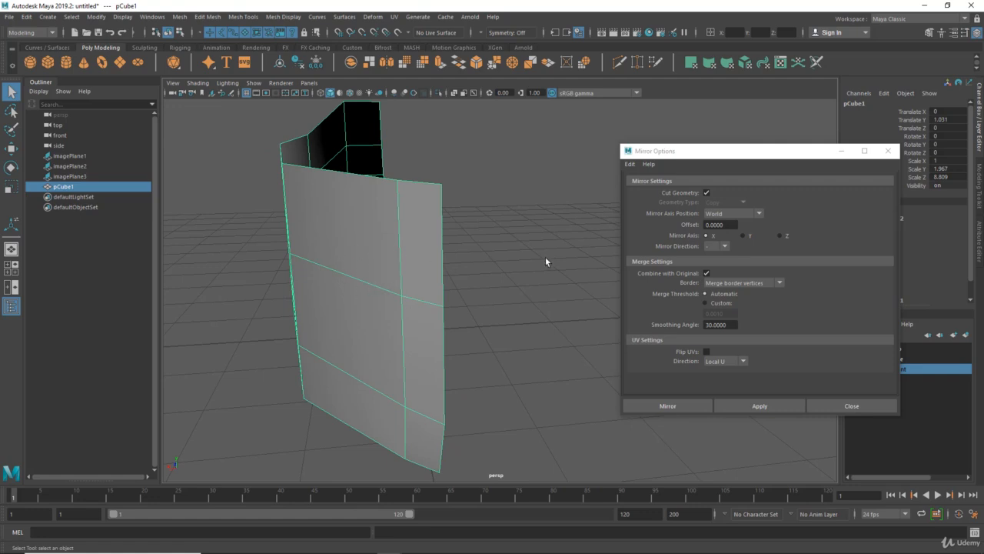
left_click_drag(444, 253, 459, 236, "alt")
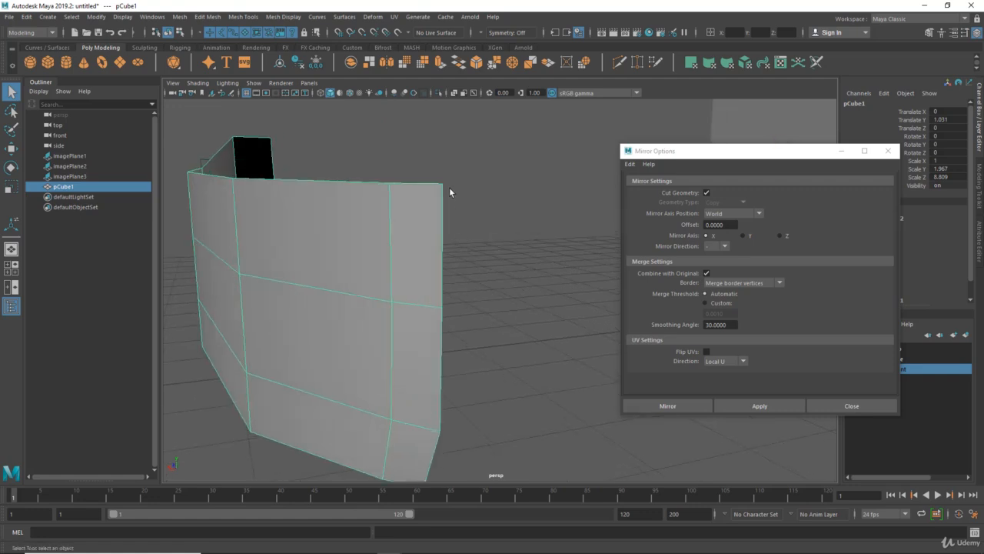
left_click_drag(439, 308, 453, 292, "alt")
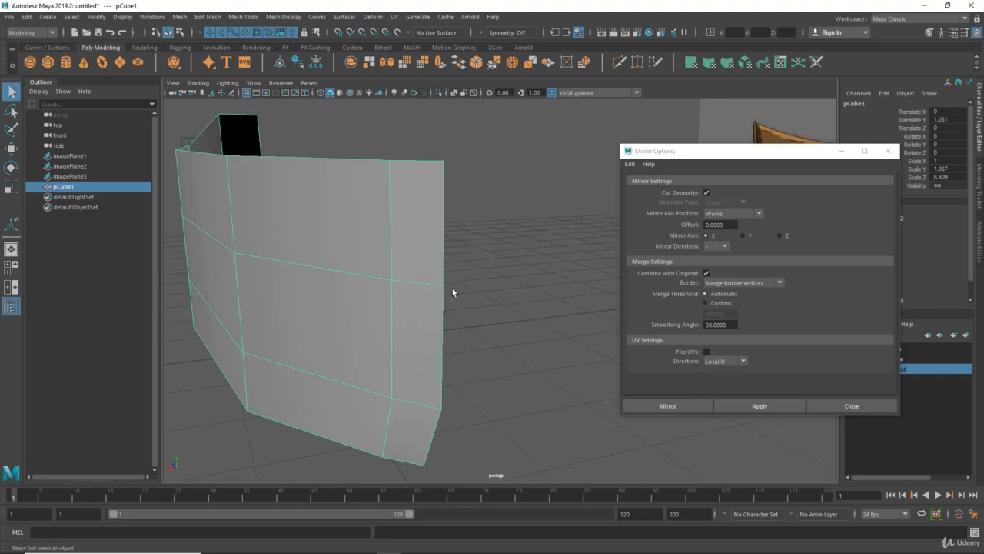
- Switch the mirror's merge threshold from automatic to custom
left_click(715, 304)
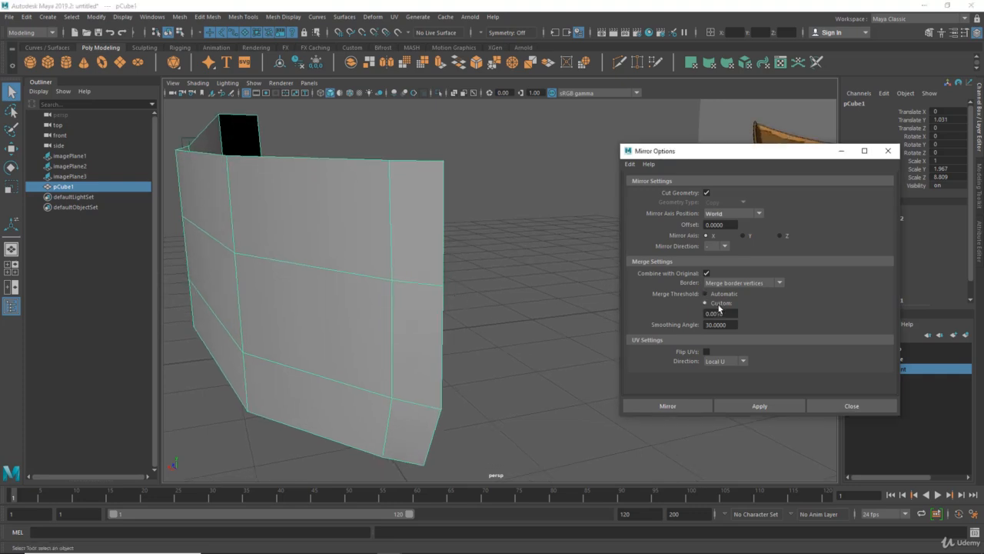
middle_click_drag(495, 298, 532, 303, "alt")
left_click_drag(531, 303, 553, 303, "alt")
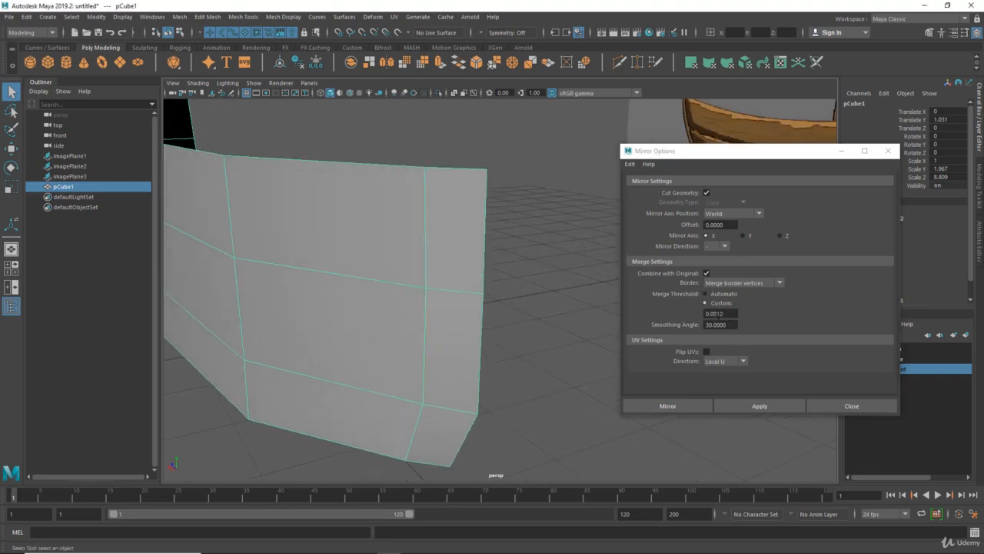
- Try mirroring the half hull across world X with a custom merge threshold of 2.0000, and inspect both ends
left_click_drag(729, 314, 687, 314)
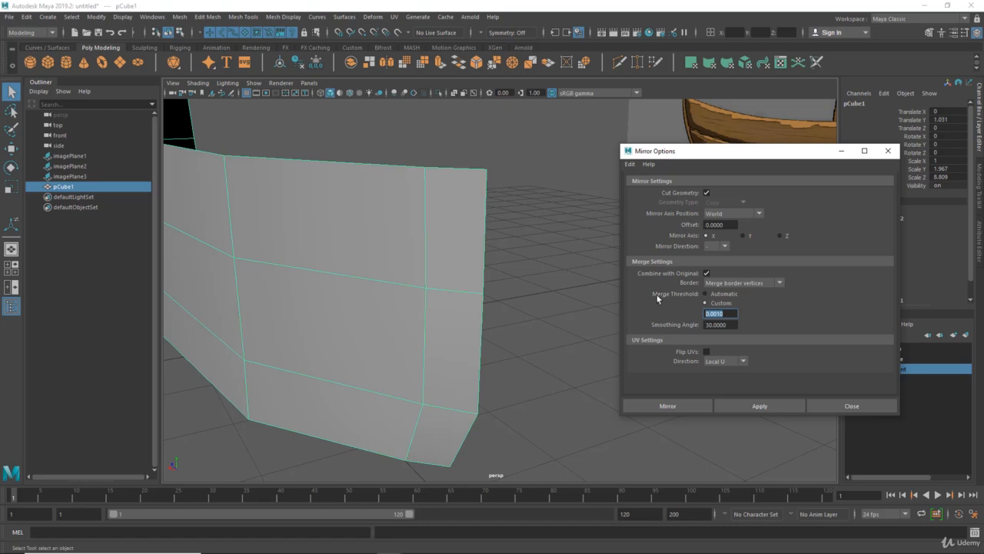
left_click_drag(470, 270, 474, 282, "alt")
right_click_drag(474, 281, 550, 284, "alt")
left_click(709, 314)
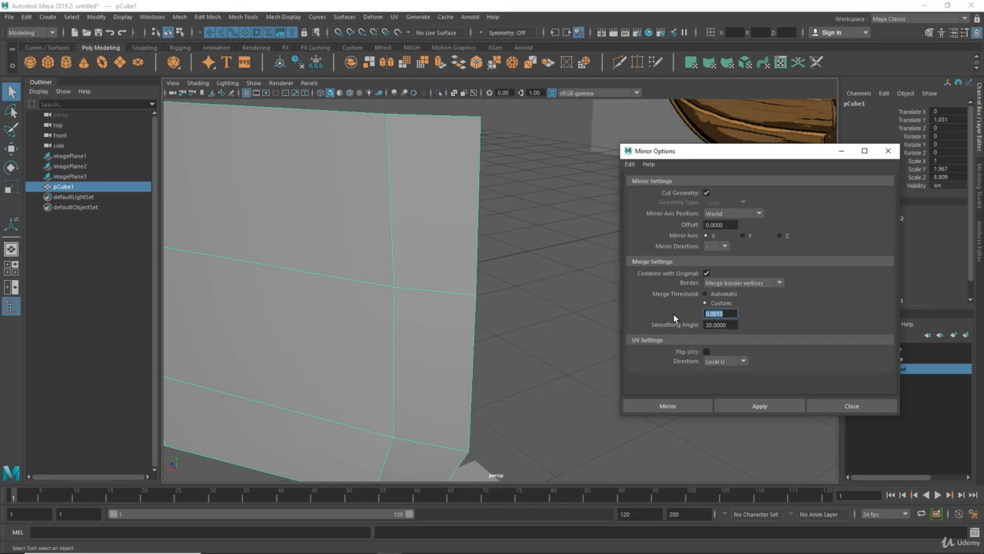
left_click(760, 405)
left_click_drag(432, 296, 480, 328, "alt")
right_click_drag(480, 328, 362, 339, "alt")
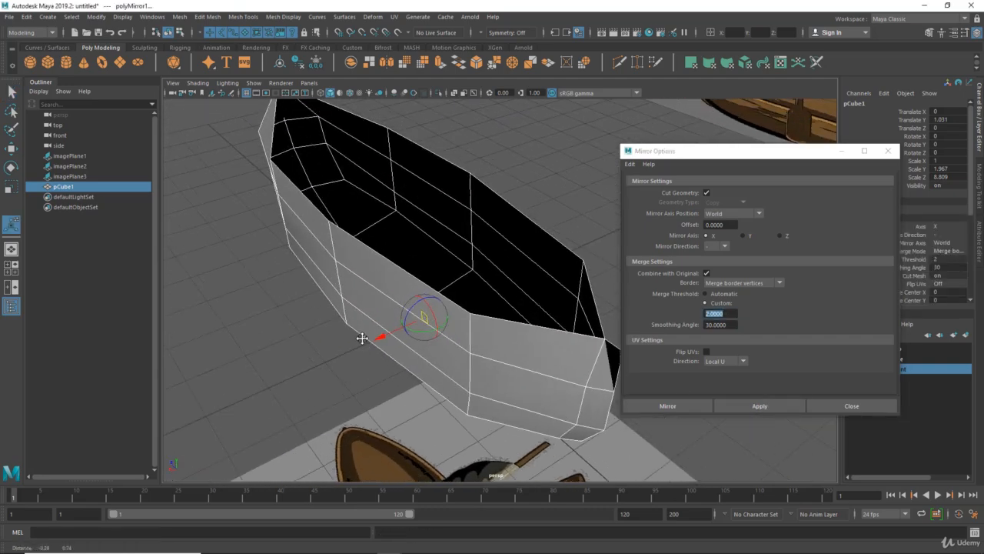
left_click_drag(362, 339, 499, 319, "alt")
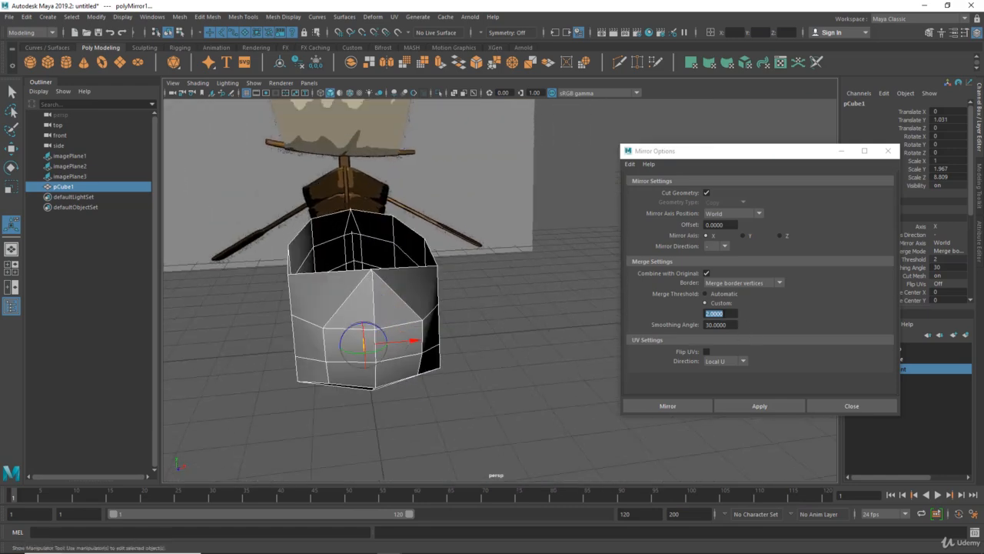
left_click_drag(407, 317, 107, 244, "alt")
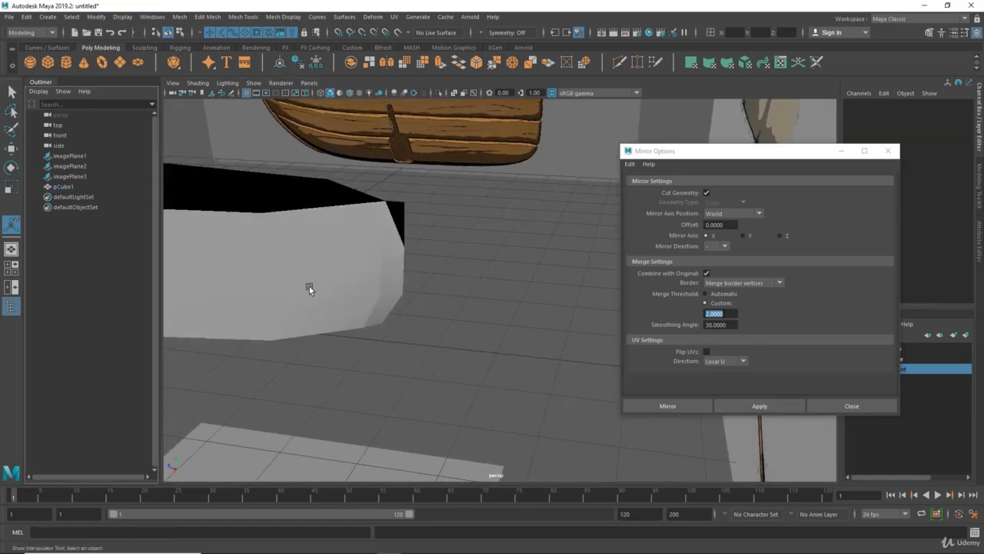
- Undo the mirror made with the 2.0000 threshold
key("ctrl+z")
key("ctrl+z")
key("ctrl+z")
mouse_move(382, 302)
left_mouse_down("alt")
mouse_move(395, 328)
mouse_move(367, 294)
left_mouse_up("alt")
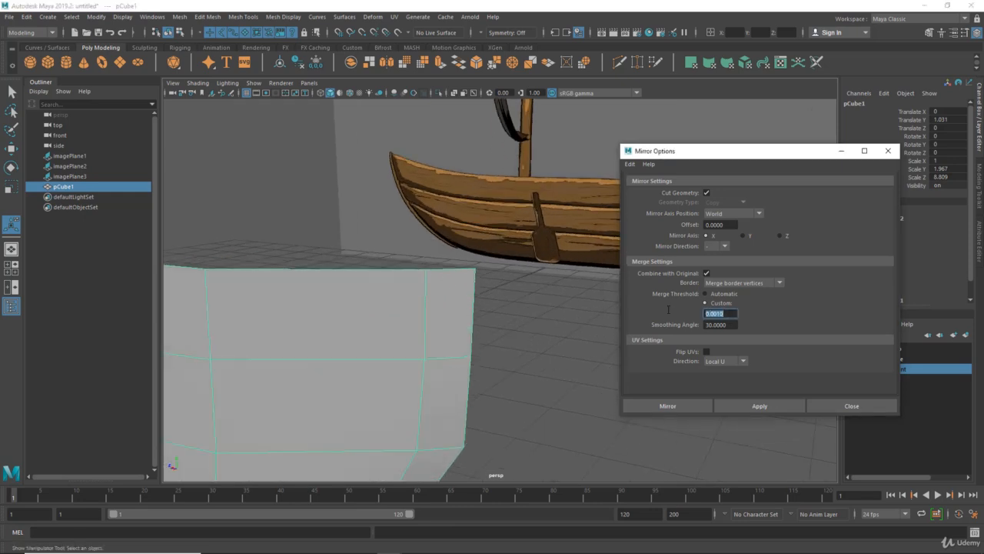
- Mirror the half hull across the world X axis with a custom merge threshold of 0.0010
left_click(759, 406)
left_click_drag(569, 366, 643, 341, "alt")
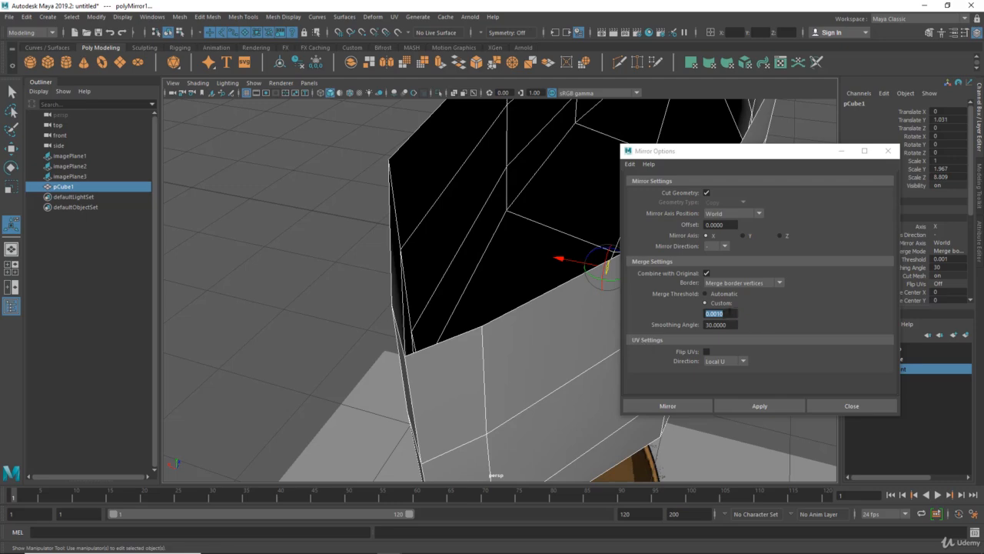
left_click_drag(407, 323, 501, 296, "alt")
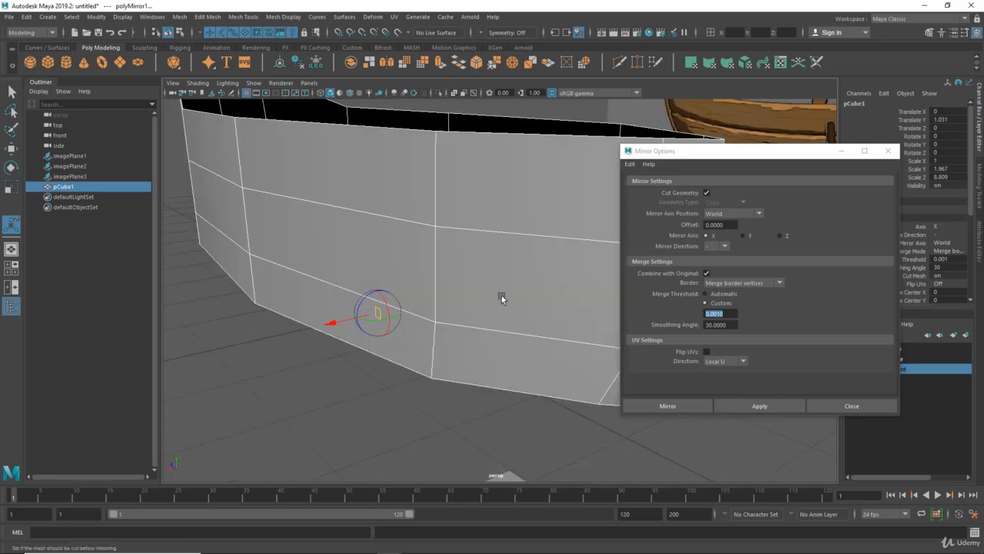
- Turn on smooth preview for the mirrored hull and examine its overall shape beside the reference images
key("q")
left_click(484, 352)
key("3")
left_click(395, 399)
left_click_drag(395, 399, 331, 336, "alt")
right_click_drag(332, 336, 235, 308, "alt")
scroll(399, 324, "down", 5)
left_click_drag(398, 323, 336, 308, "alt")
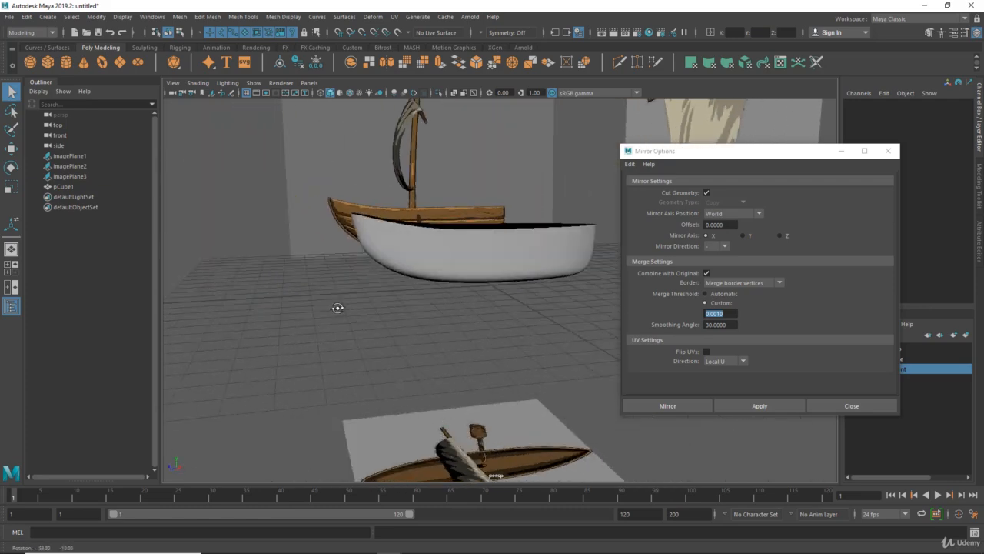
- Maximize the side view with the whole hull in shaded display, and turn off its smooth preview
key("space")
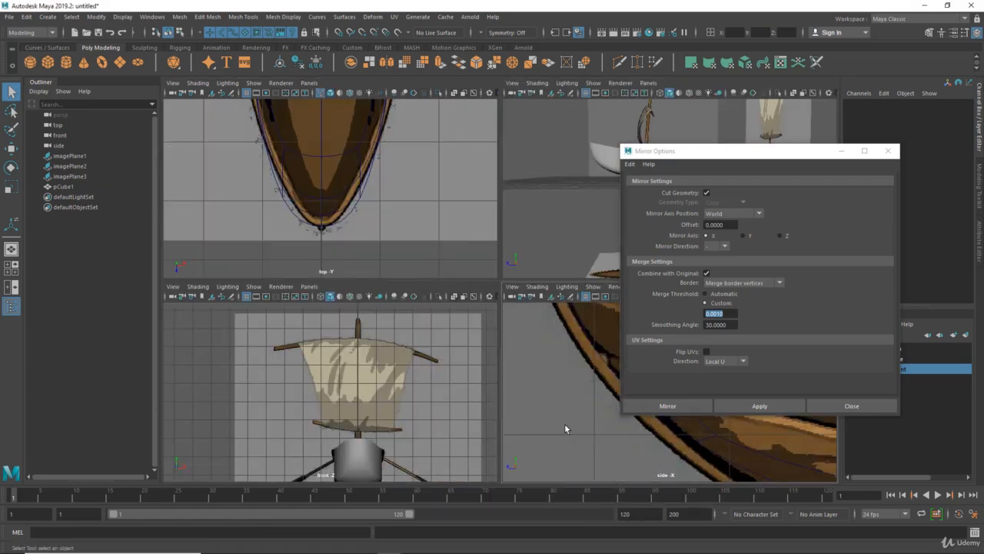
key("space")
scroll(498, 361, "down", 8)
middle_click_drag(546, 361, 305, 364, "alt")
key("5")
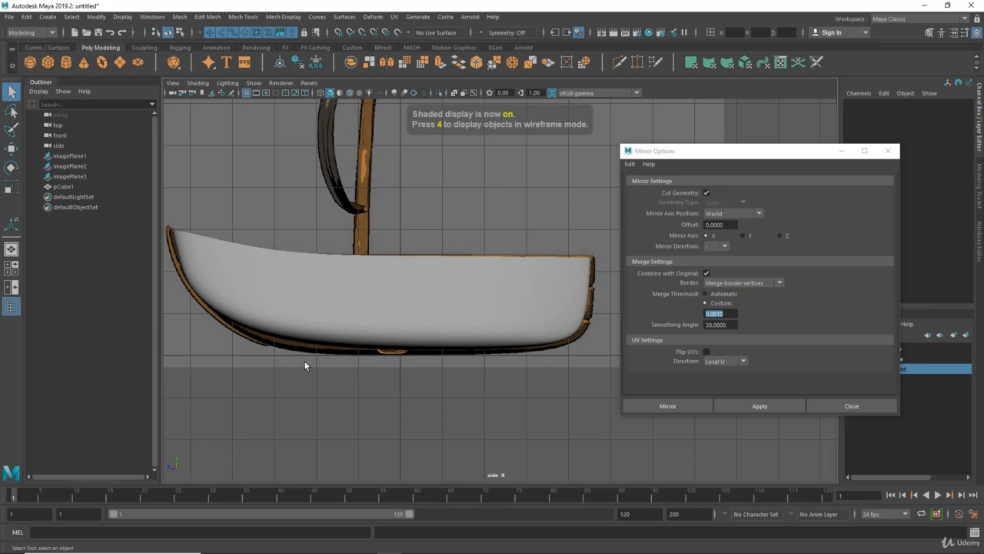
left_click(388, 325)
key("1")
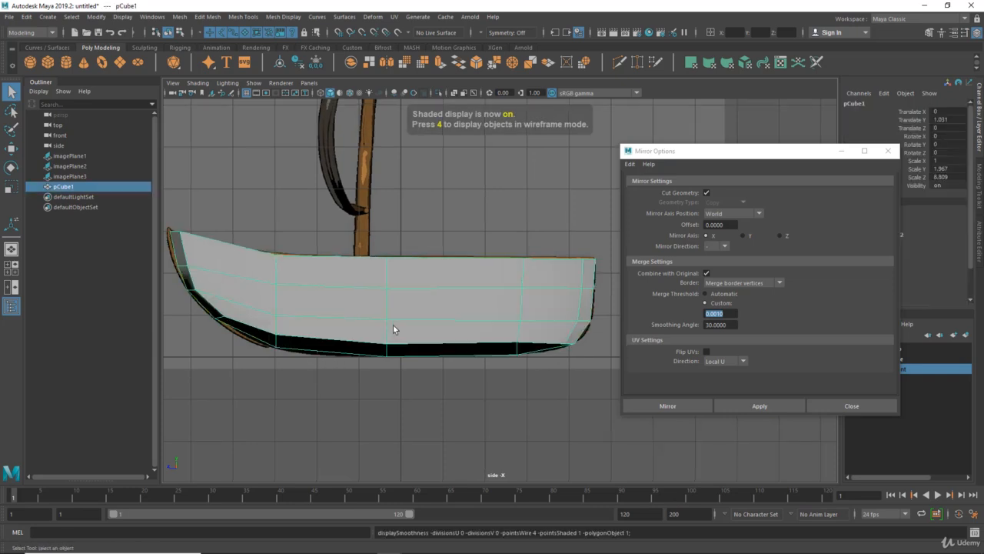